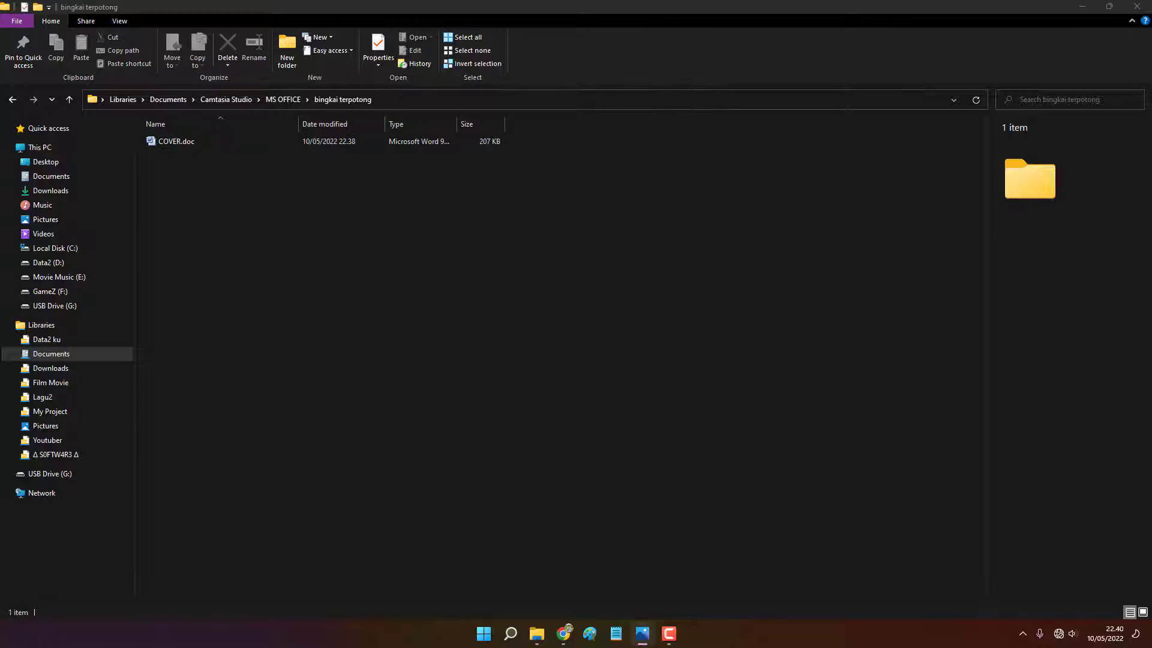
# Step: Open COVER.doc and choose the Box setting for its page border
pyautogui.doubleClick(188, 147)
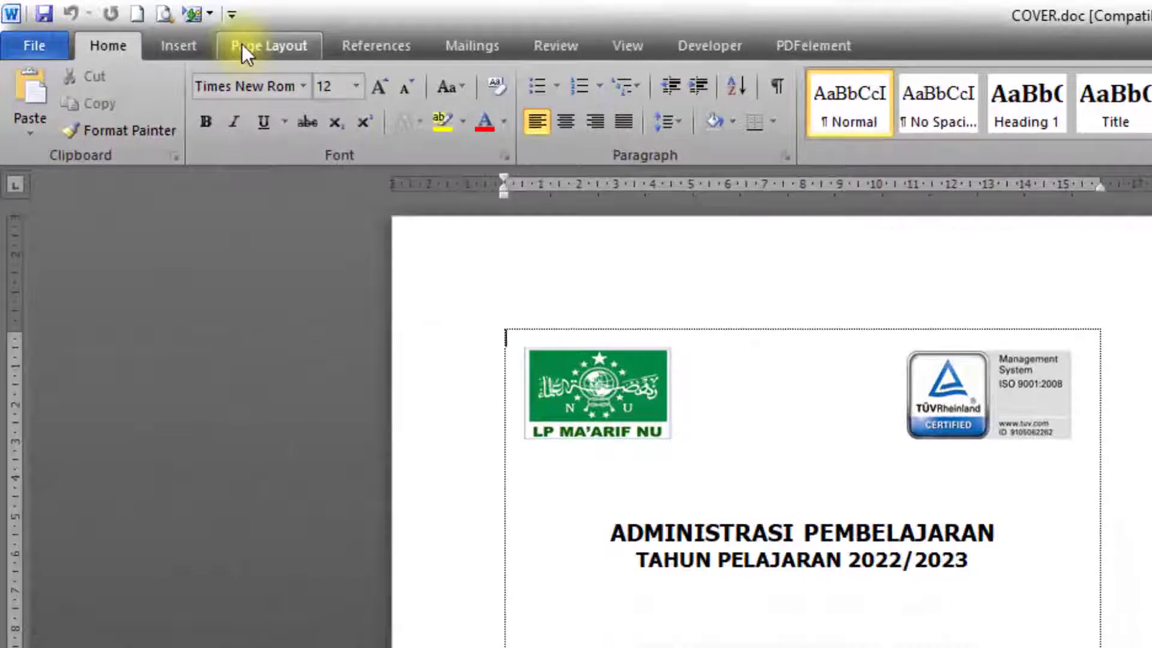
pyautogui.click(242, 46)
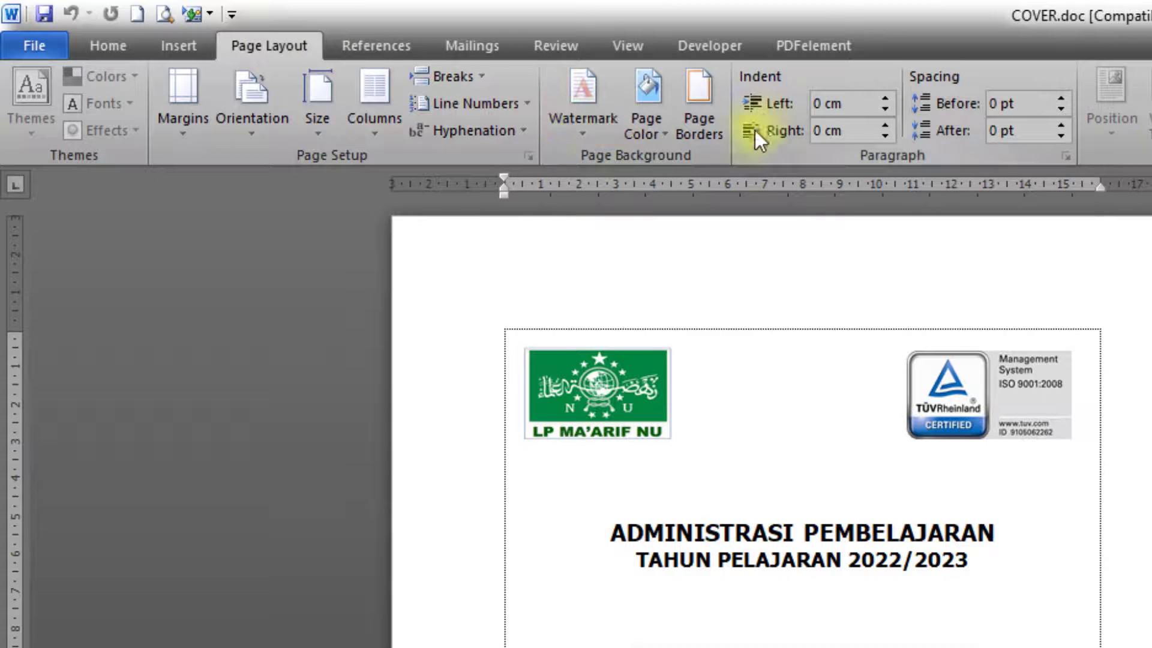
pyautogui.click(694, 96)
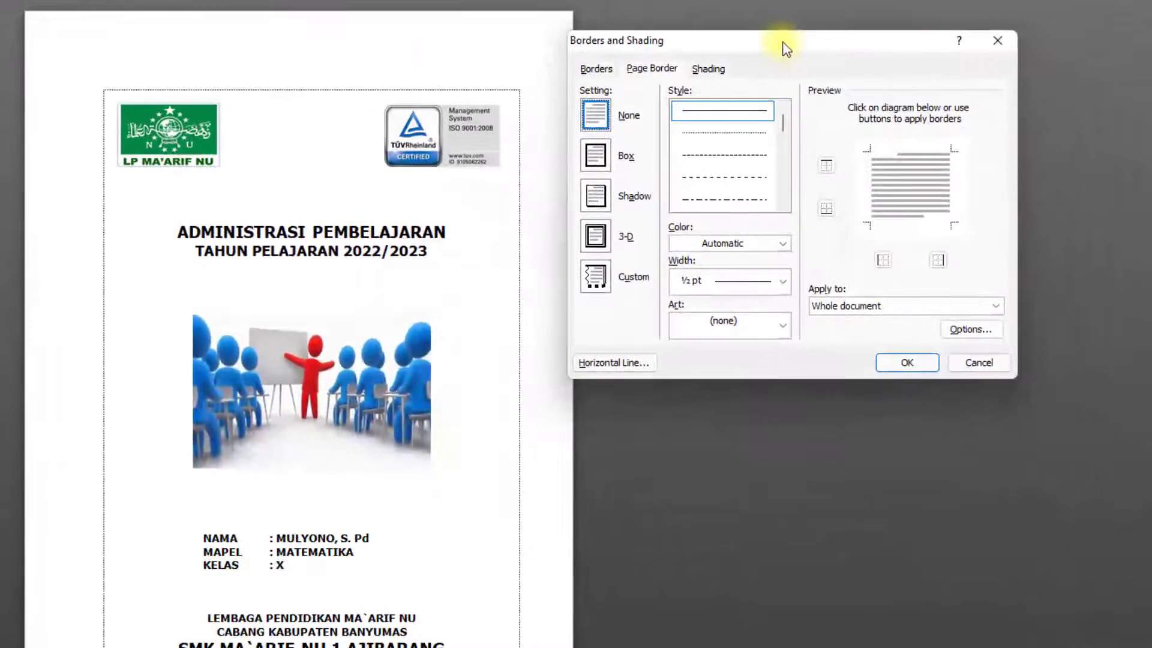
pyautogui.moveTo(789, 48); pyautogui.dragTo(805, 43)
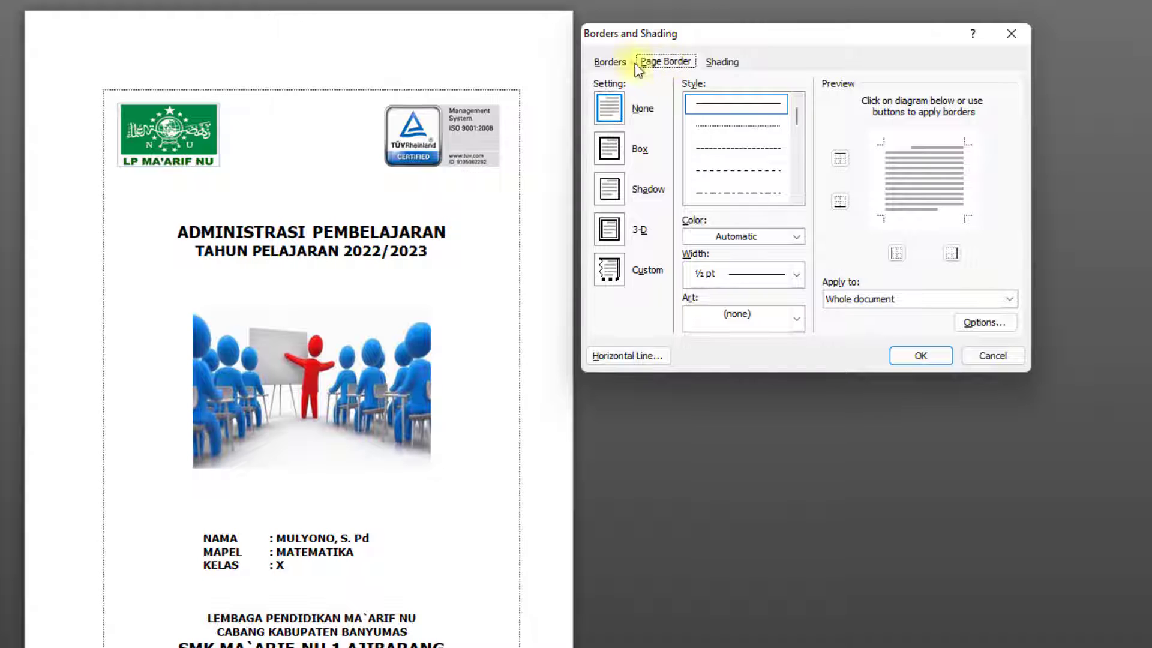
pyautogui.click(617, 63)
pyautogui.click(659, 63)
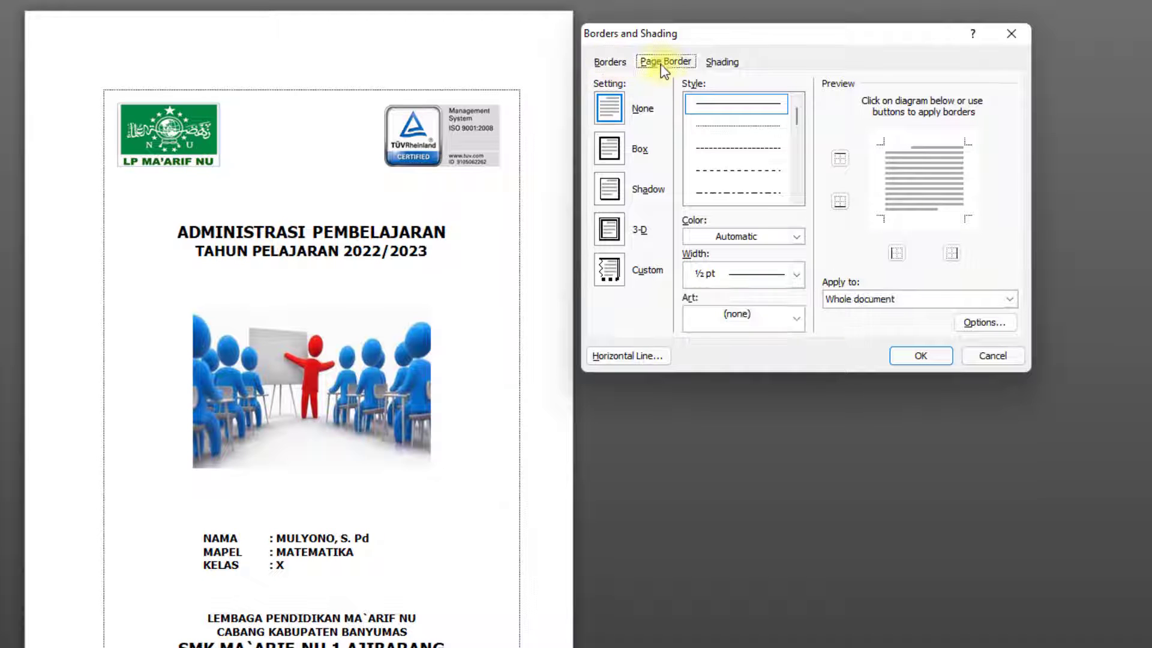
pyautogui.click(726, 62)
pyautogui.click(676, 63)
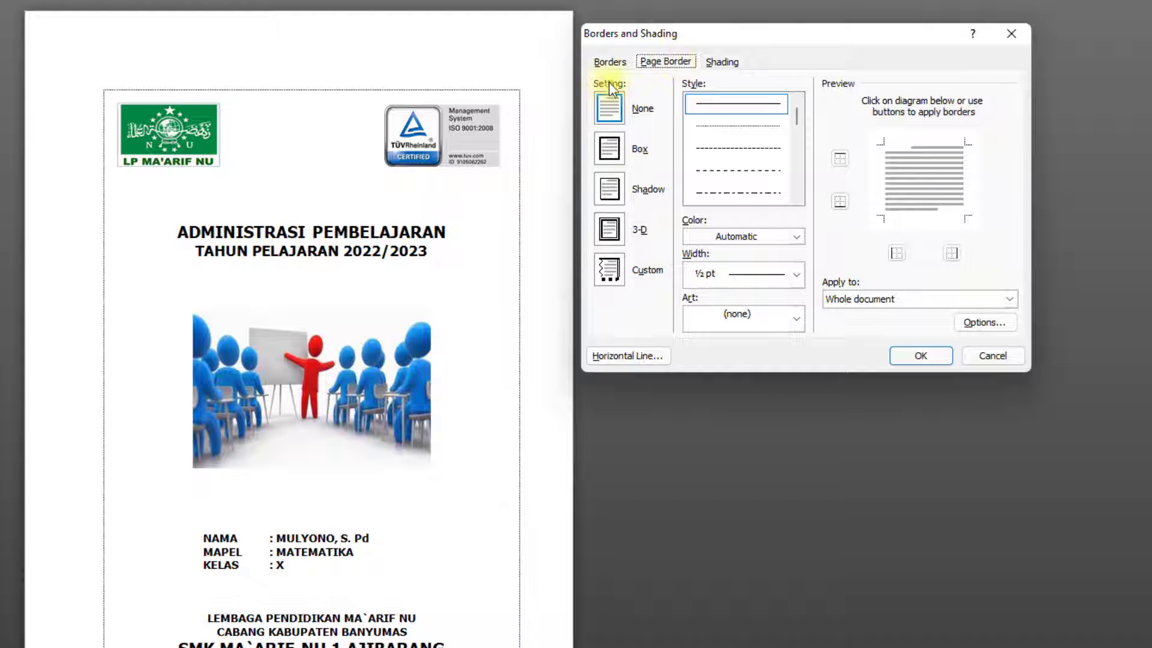
pyautogui.click(610, 150)
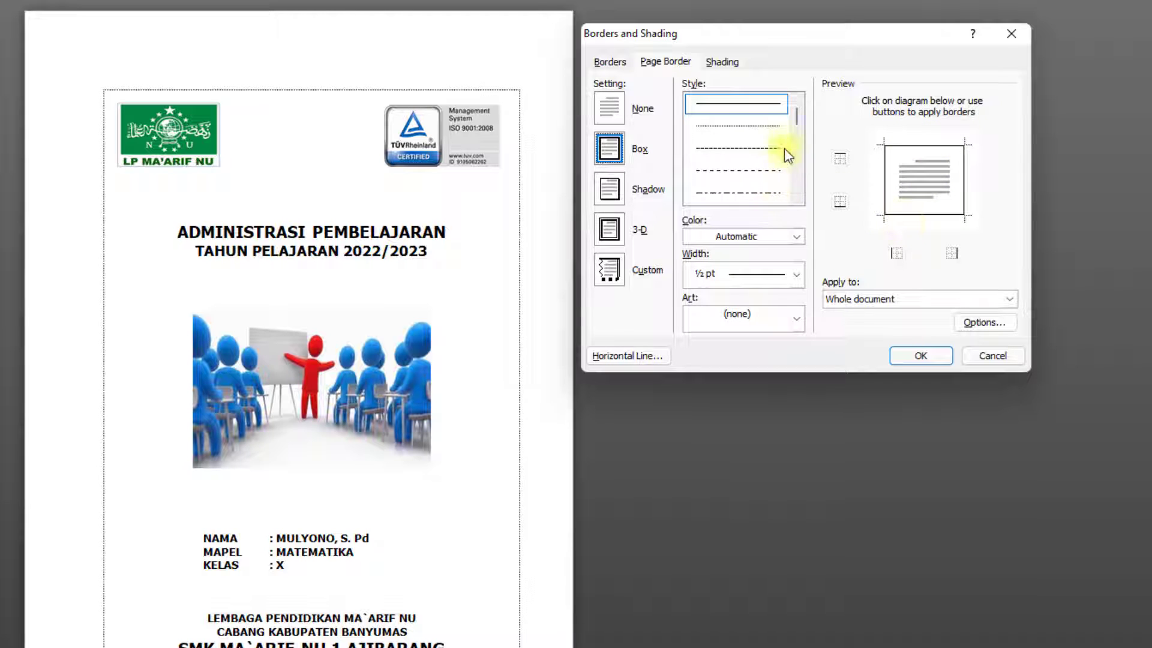
# Step: Try two ornamental art patterns for the page border
pyautogui.moveTo(798, 114)
pyautogui.mouseDown()
pyautogui.moveTo(796, 152)
pyautogui.moveTo(802, 114)
pyautogui.mouseUp()
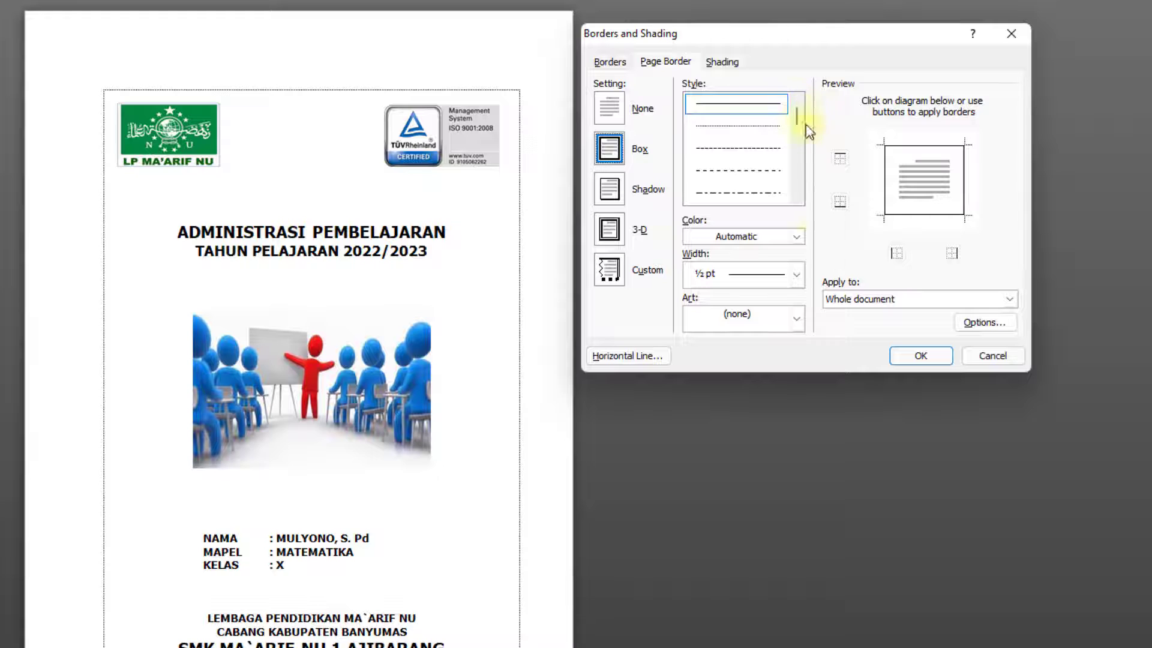
pyautogui.click(743, 318)
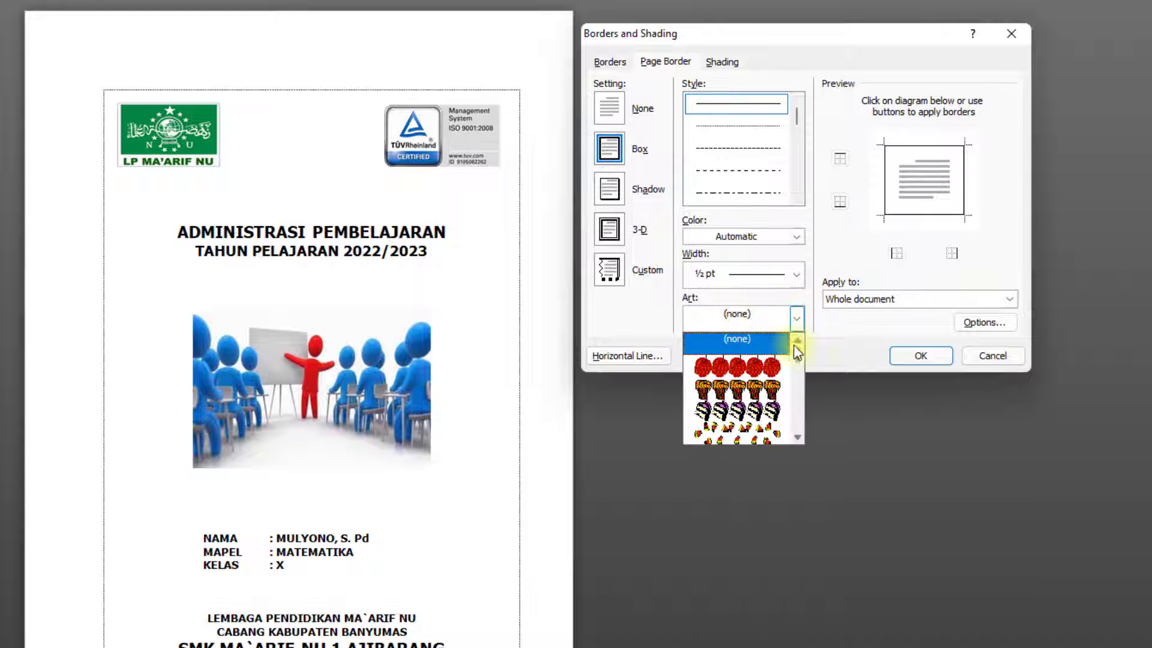
pyautogui.moveTo(798, 348); pyautogui.dragTo(798, 394)
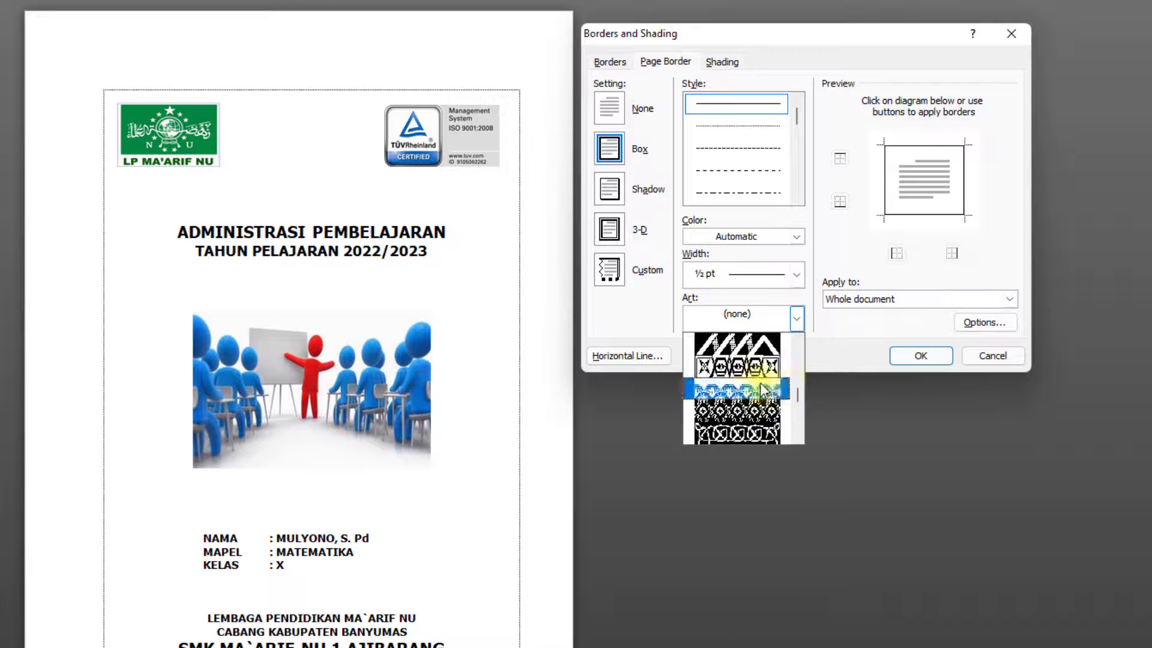
pyautogui.scroll(-3, 753, 367)
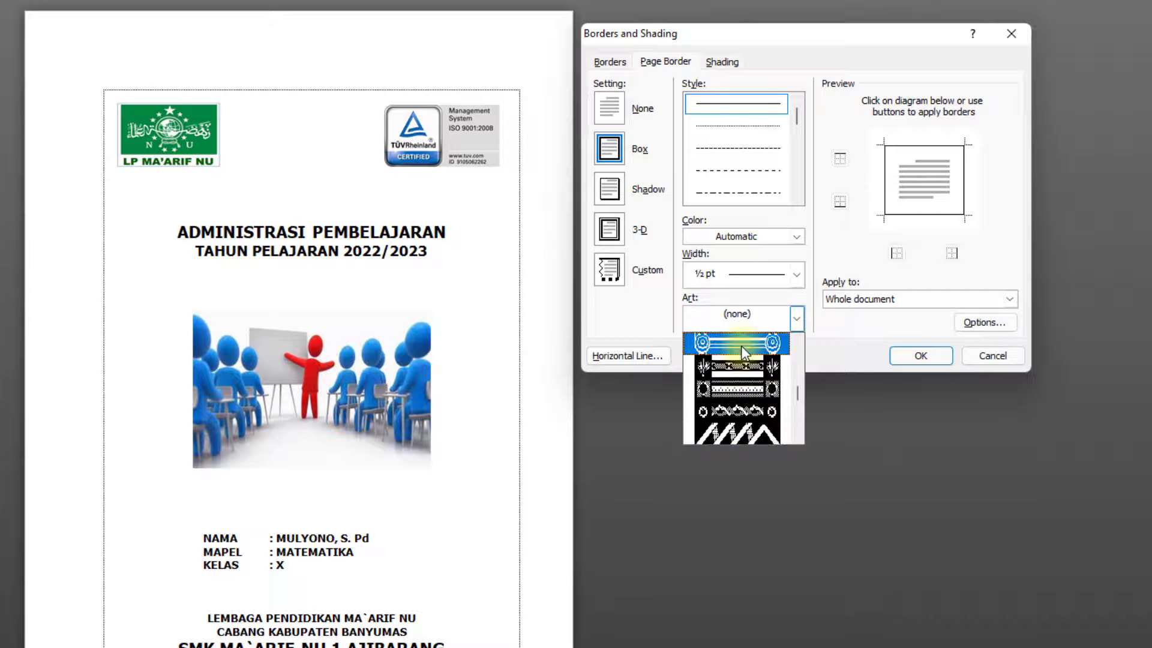
pyautogui.click(740, 345)
pyautogui.click(796, 319)
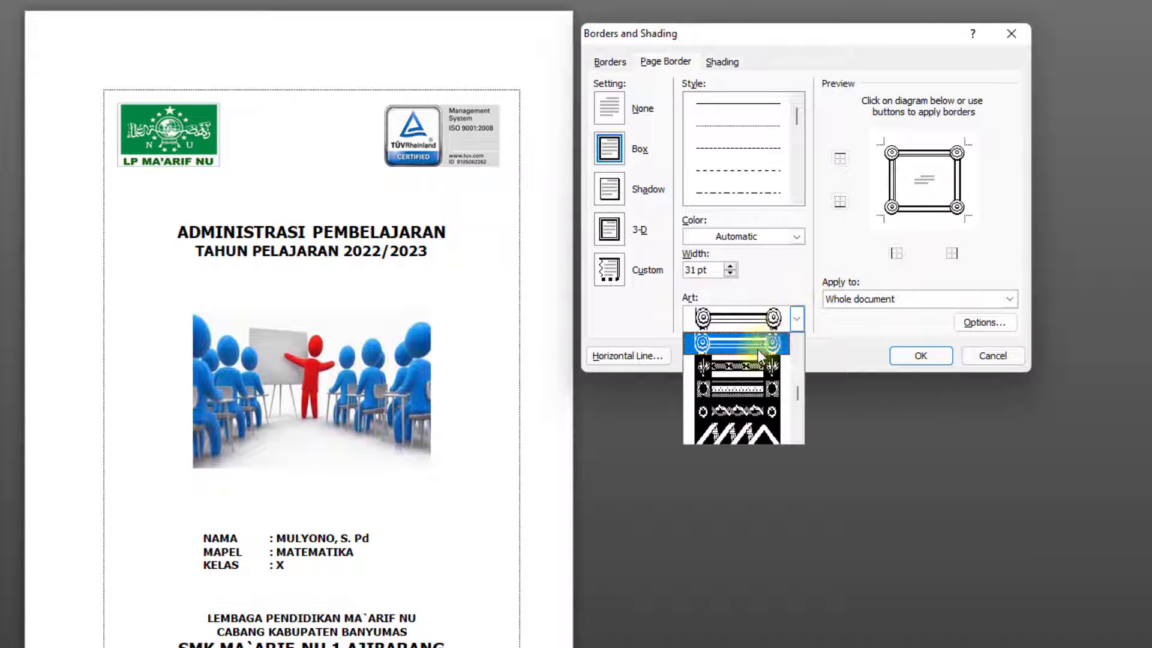
pyautogui.click(743, 367)
# Step: Apply a 3 pt double-line box border to the pages of the whole document
pyautogui.moveTo(798, 114); pyautogui.dragTo(797, 172)
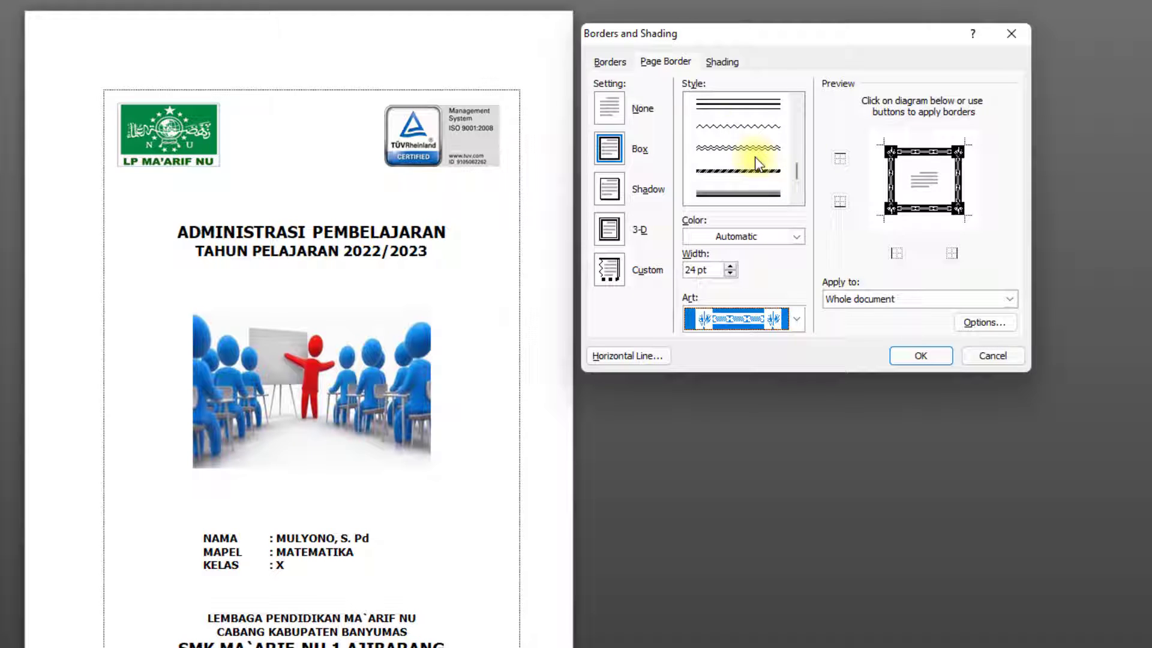
pyautogui.click(739, 107)
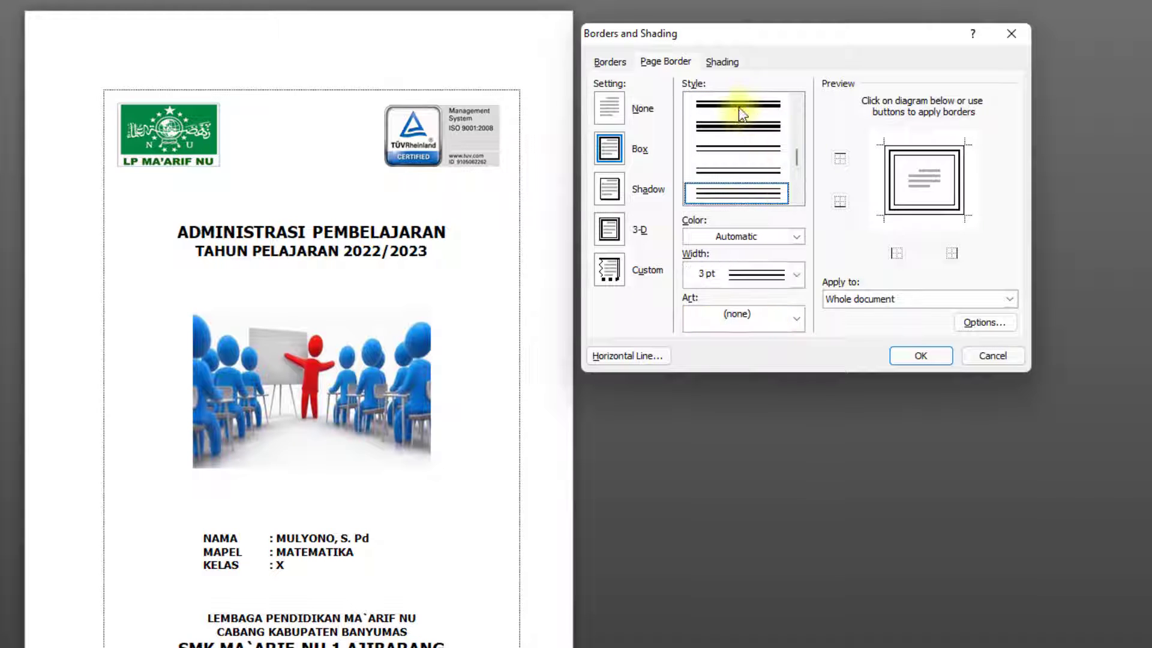
pyautogui.click(732, 148)
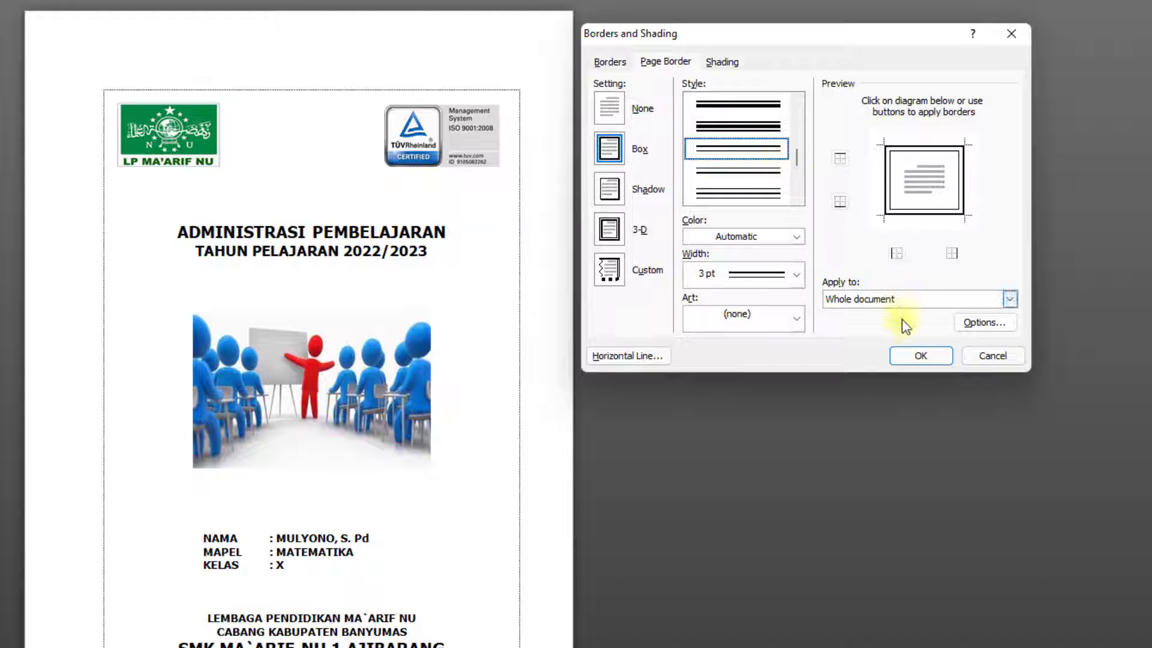
pyautogui.click(920, 355)
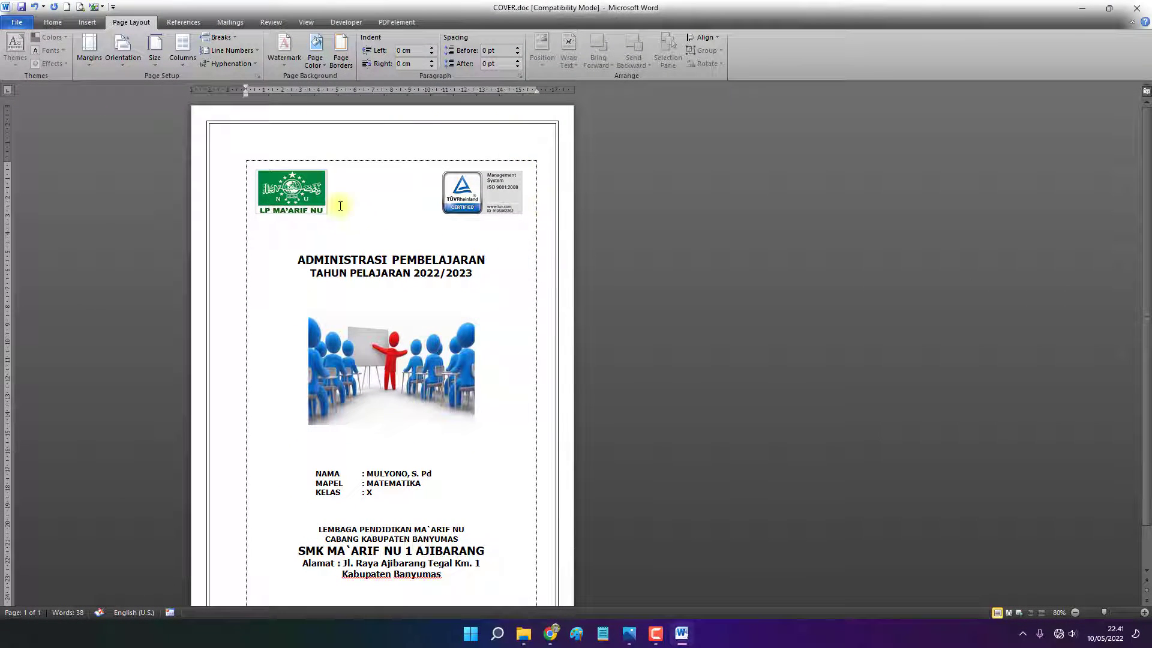
# Step: Change the page border to a heavier double-line style, 3 pt wide
pyautogui.click(340, 58)
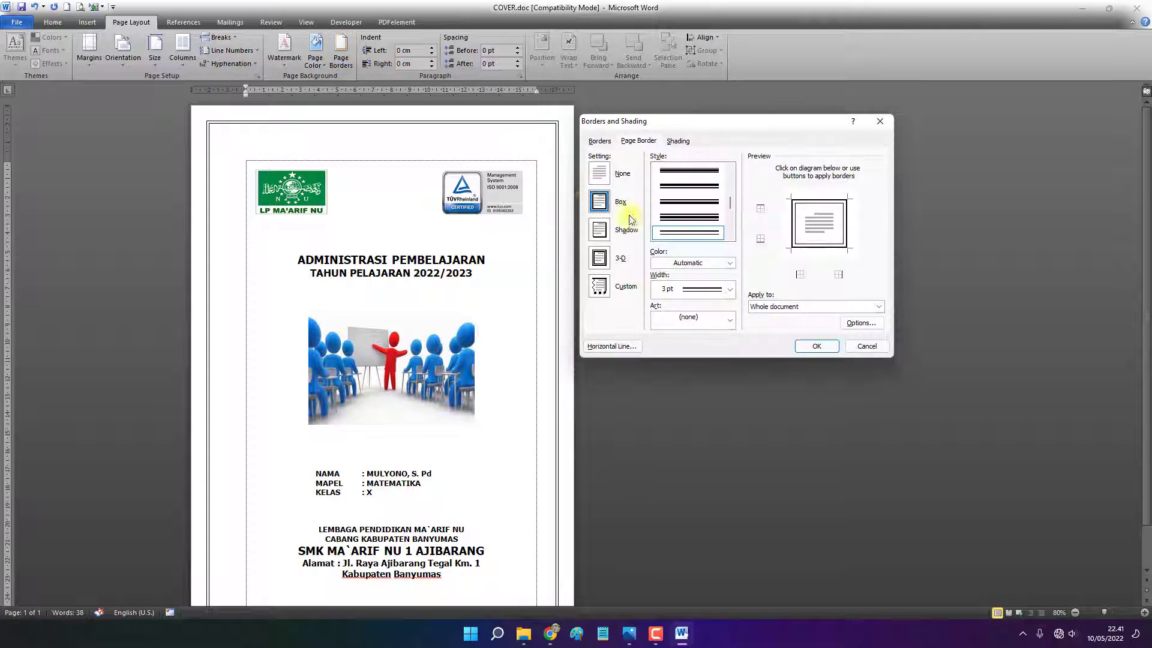
pyautogui.click(676, 190)
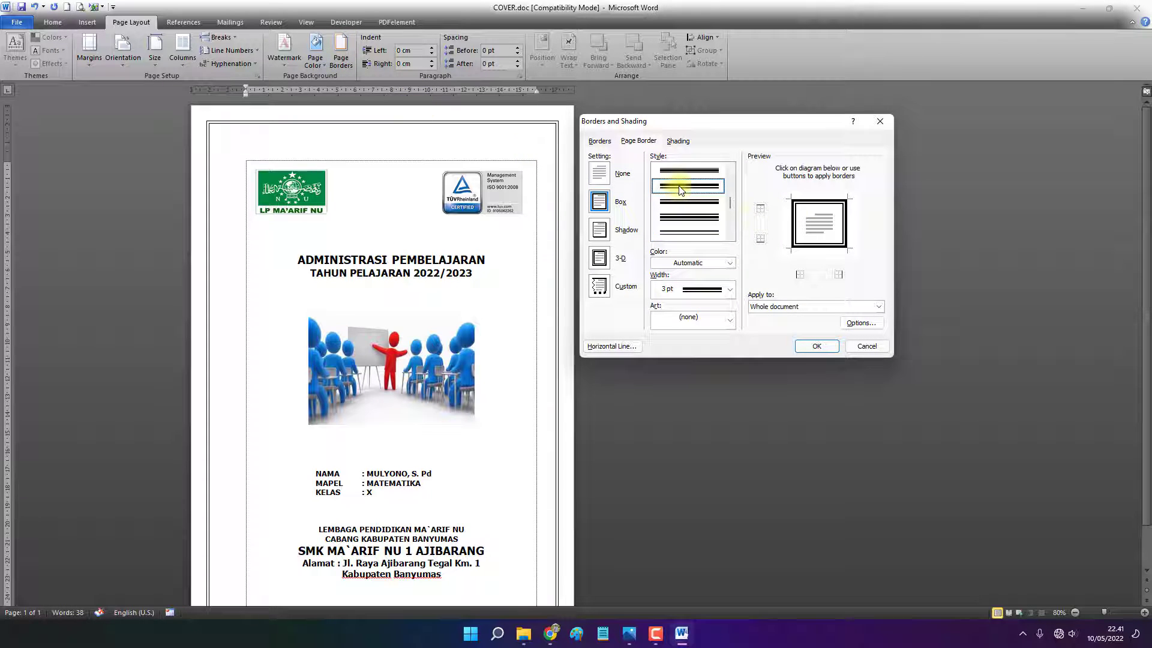
pyautogui.click(817, 349)
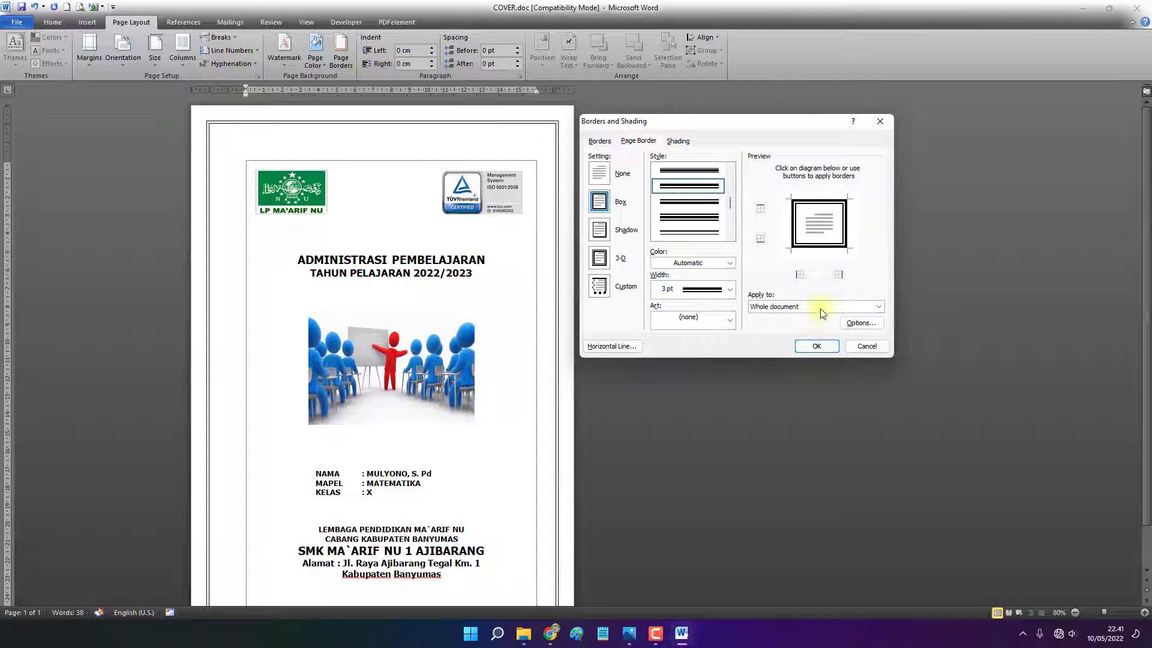
pyautogui.click(817, 347)
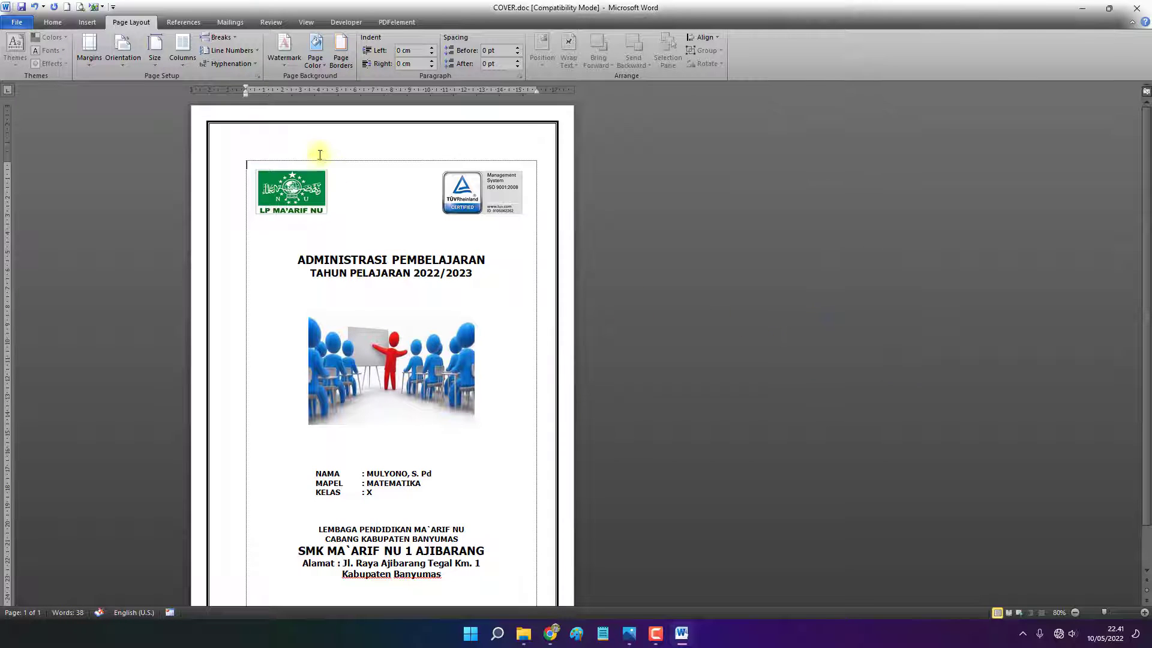
# Step: Set the page border's width to 6 pt and check it over the full height of the page
pyautogui.click(341, 52)
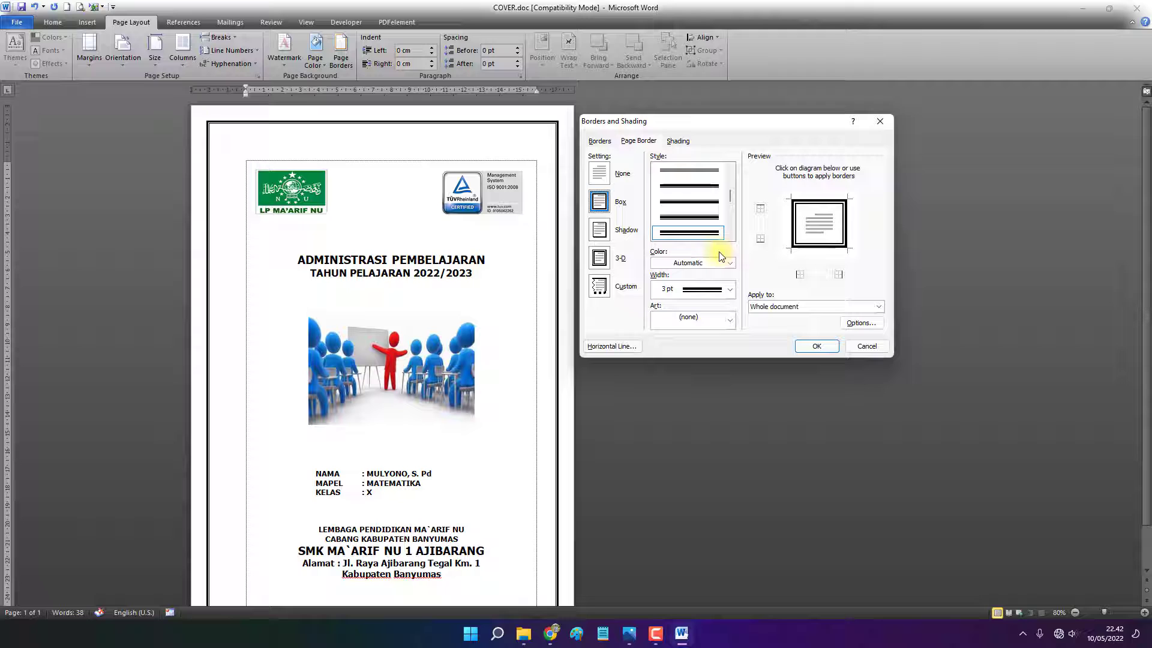
pyautogui.click(703, 286)
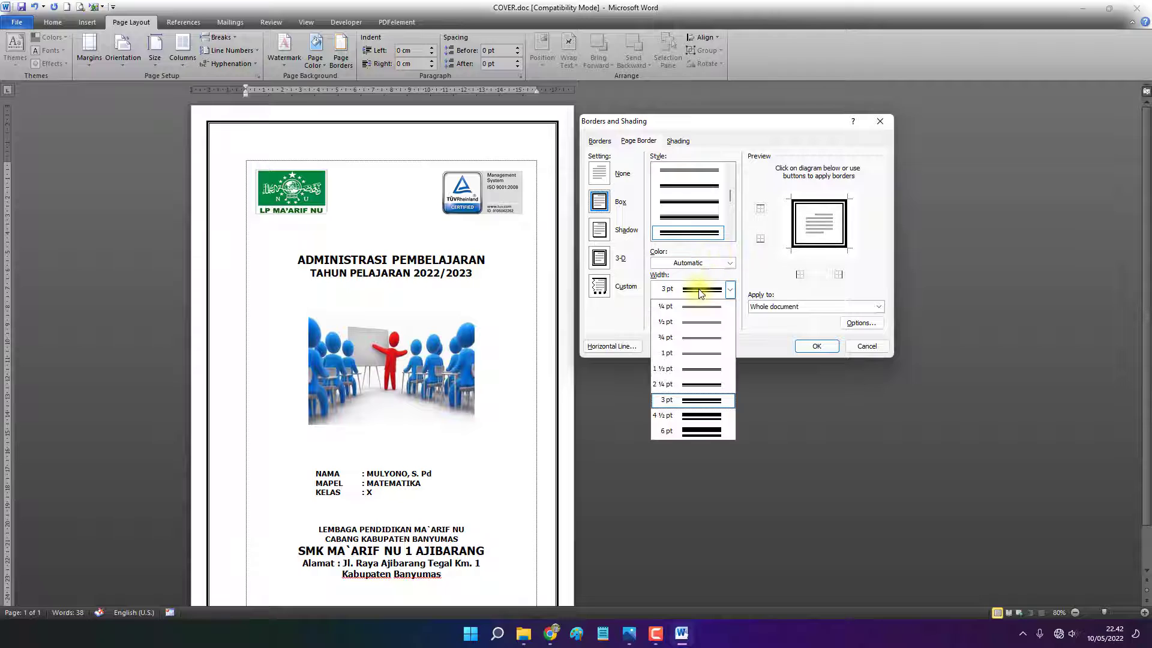
pyautogui.click(693, 432)
pyautogui.click(812, 348)
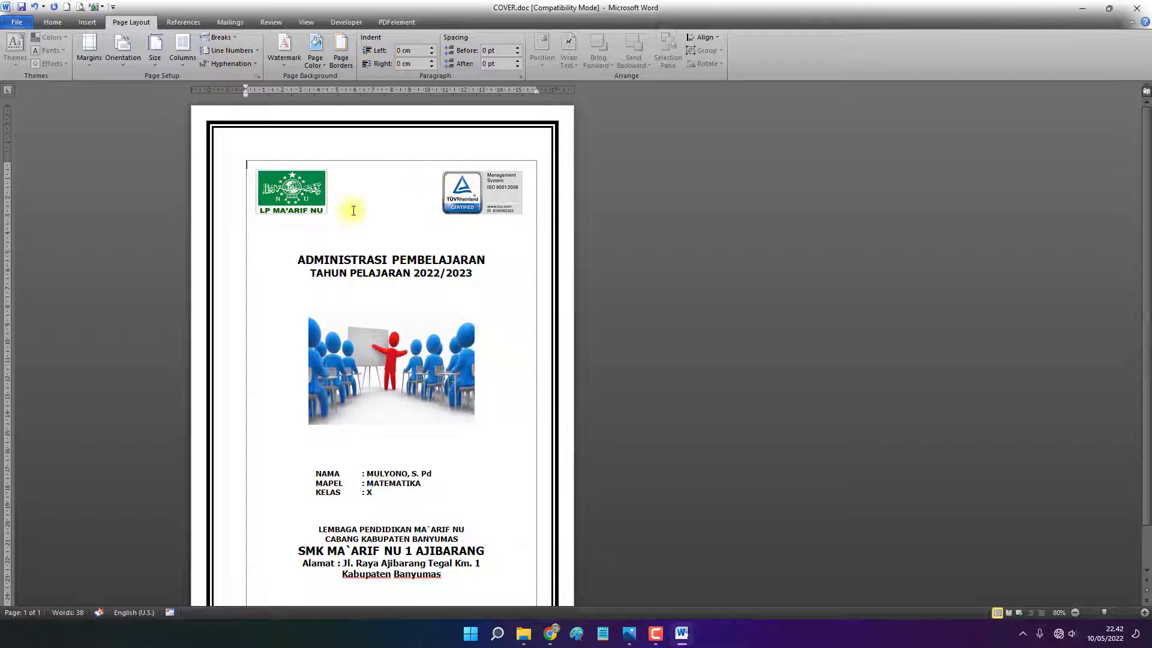
pyautogui.scroll(-2, 353, 210)
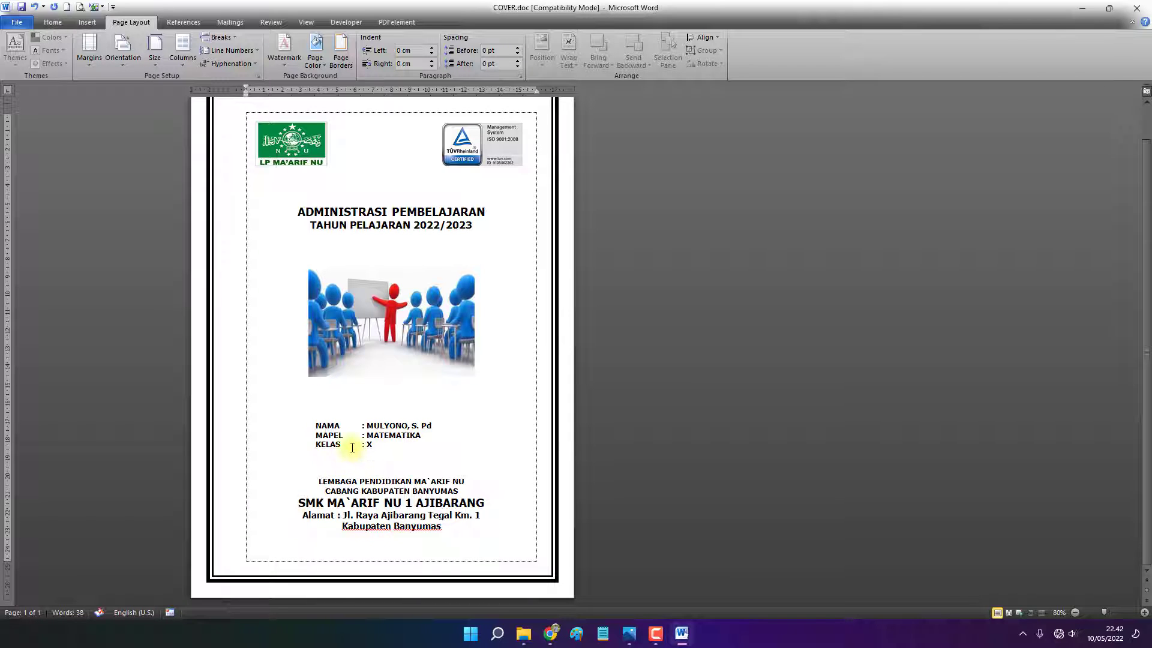
pyautogui.scroll(2, 357, 397)
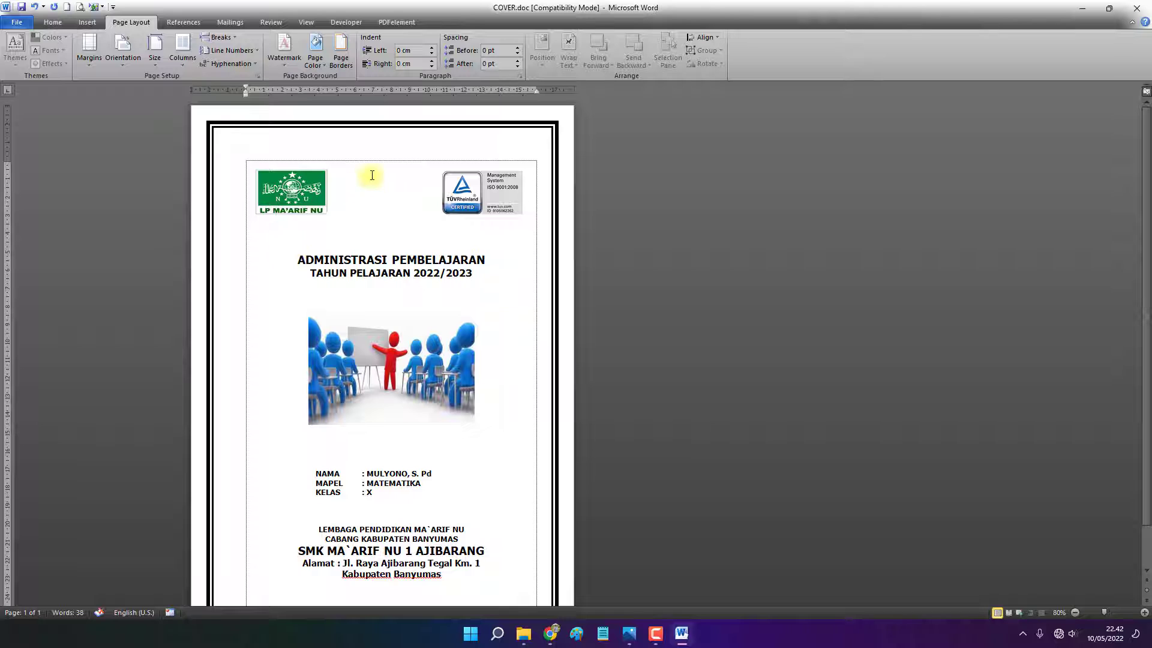
# Step: Change the paper size to Legal (21,59 cm x 35,56 cm) and check how the border fits the page
pyautogui.click(154, 60)
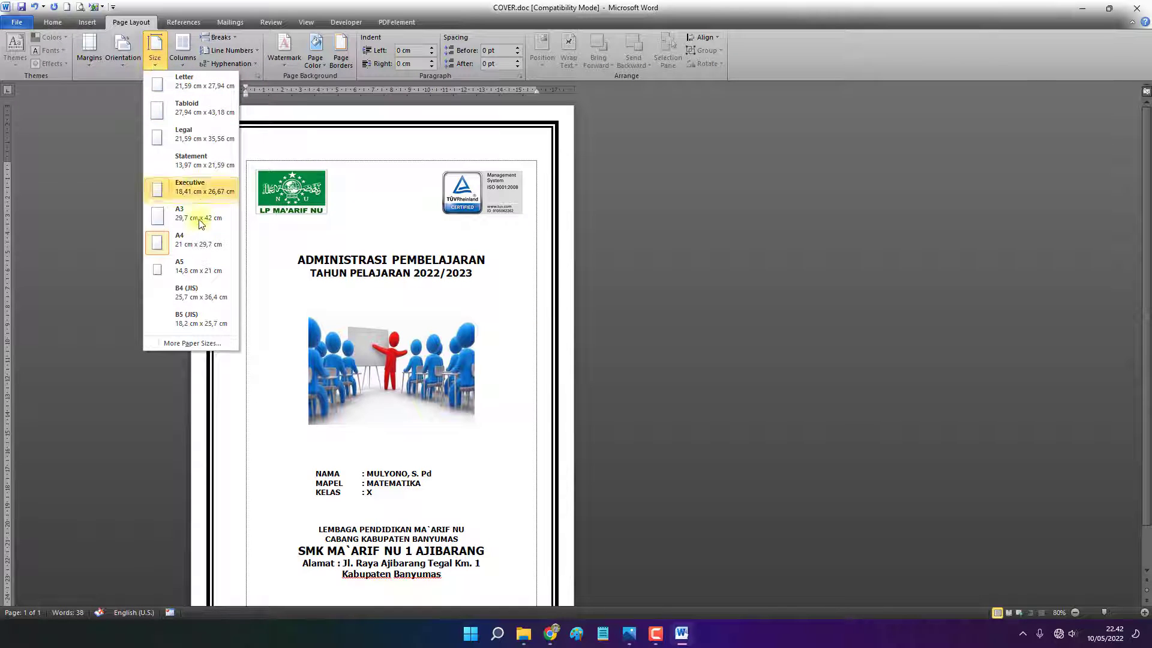
pyautogui.click(183, 244)
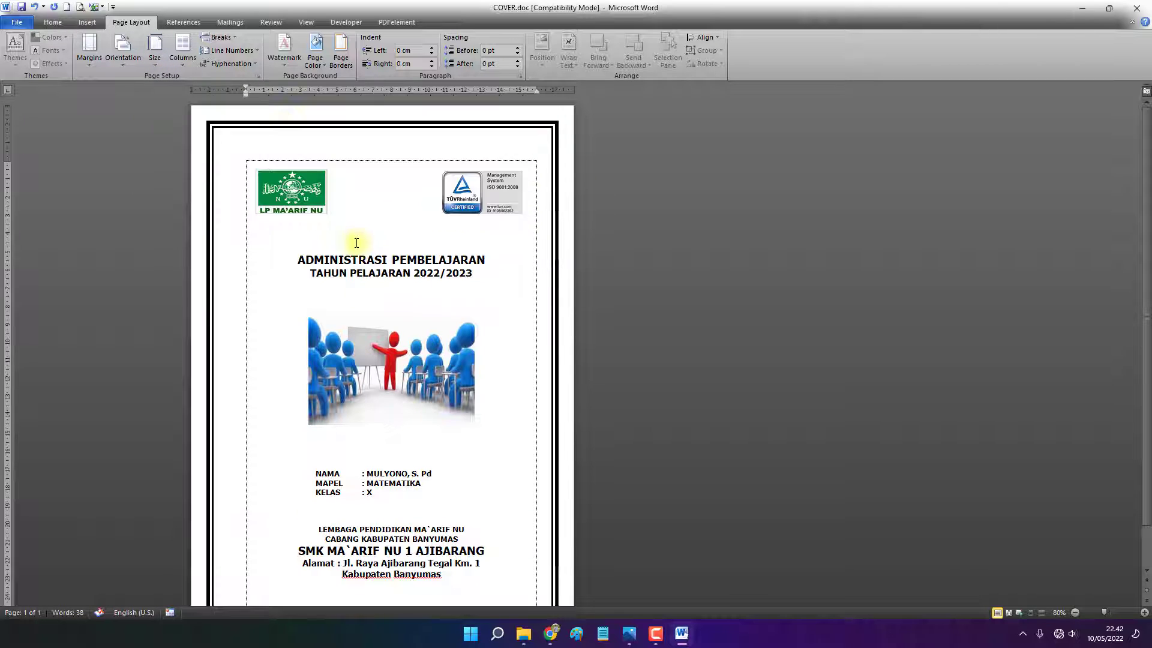
pyautogui.click(153, 62)
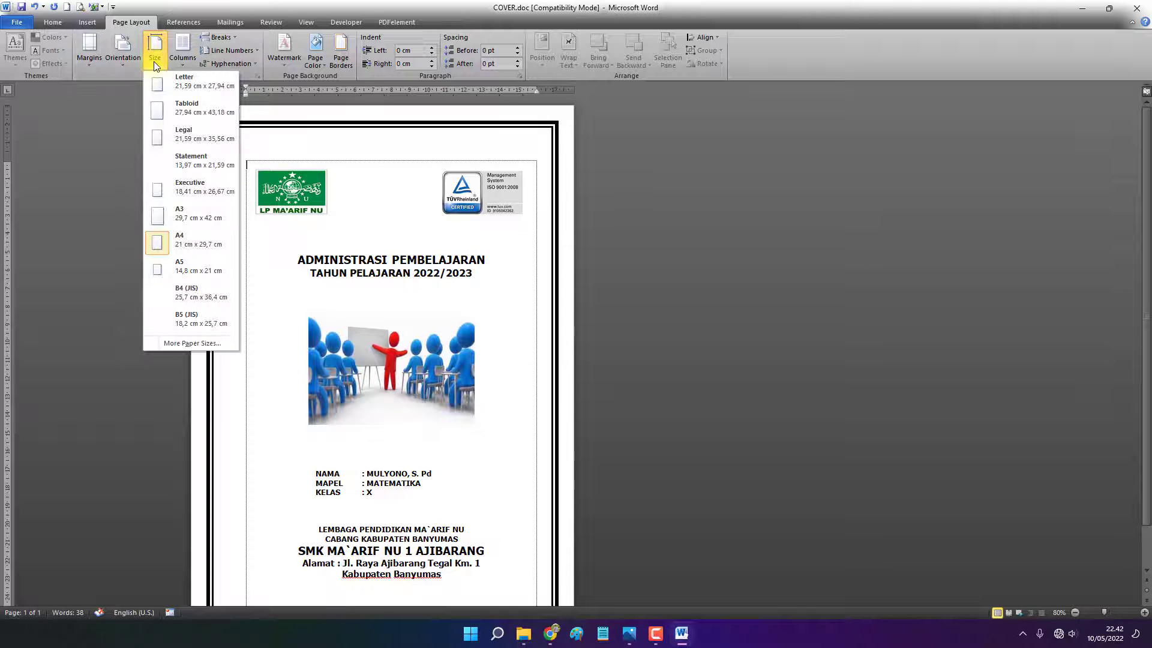
pyautogui.click(183, 136)
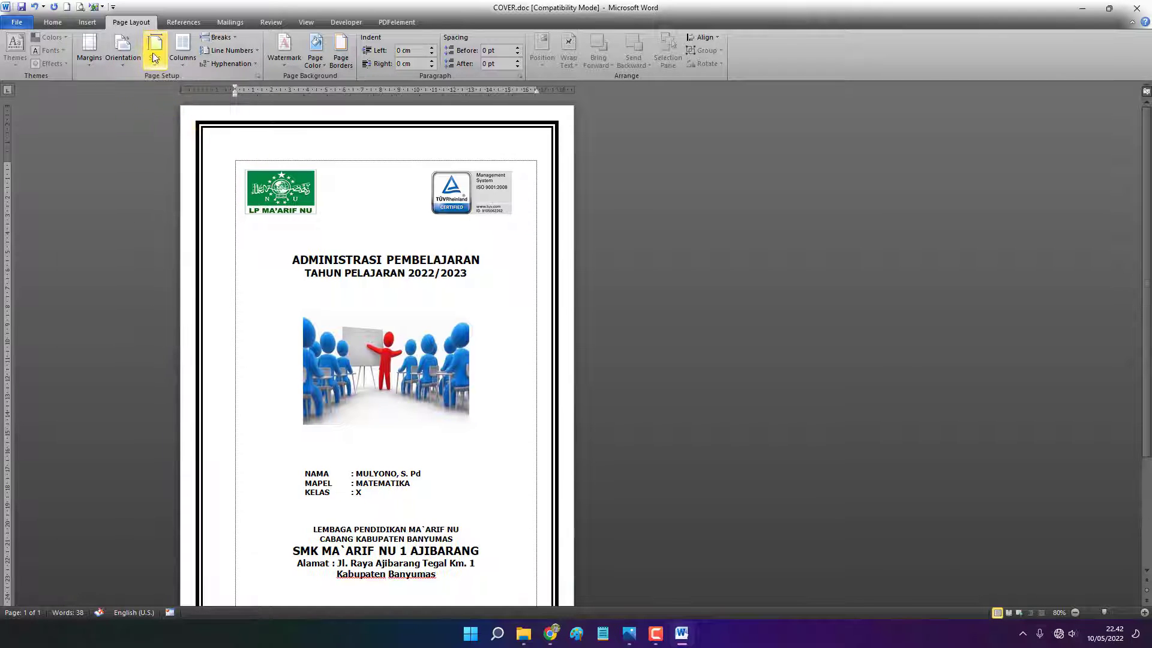
pyautogui.click(155, 53)
pyautogui.click(174, 99)
pyautogui.click(357, 178)
pyautogui.scroll(-5, 358, 178)
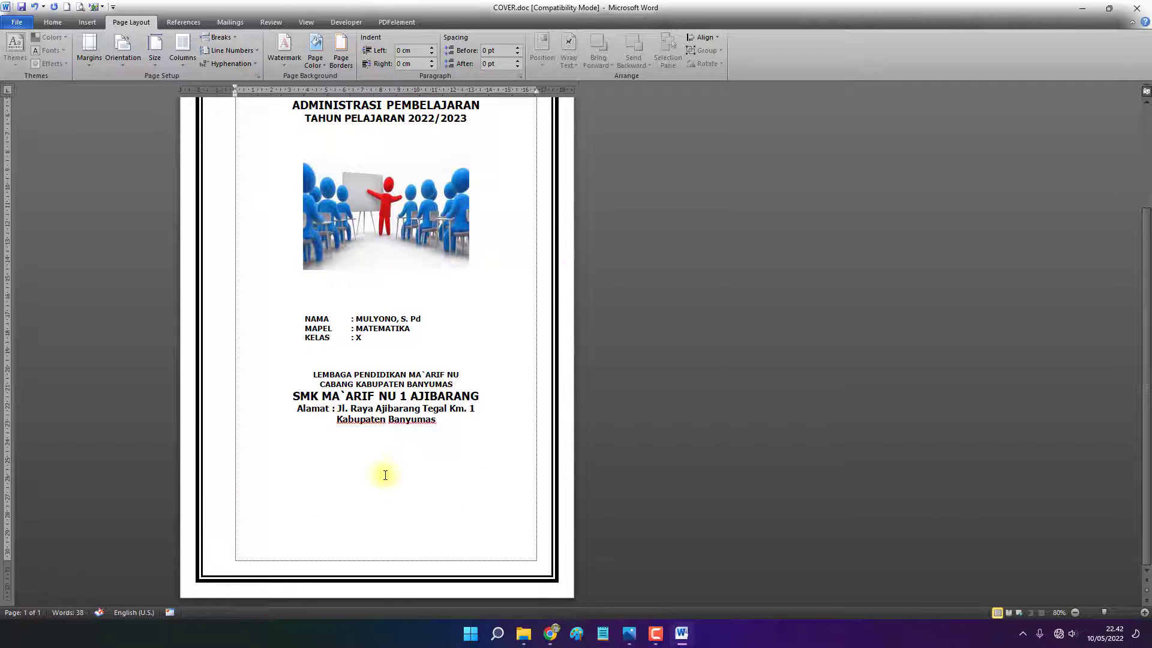
pyautogui.scroll(5, 329, 345)
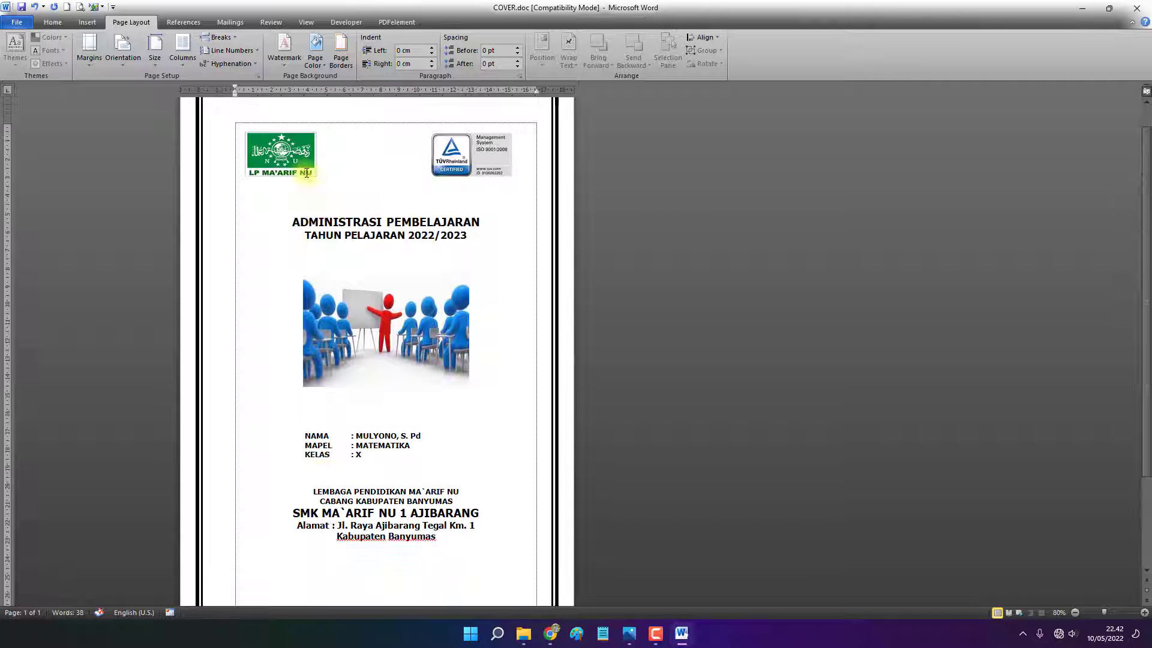
# Step: Review the document's custom margins in the page setup settings and close them without making changes
pyautogui.click(89, 59)
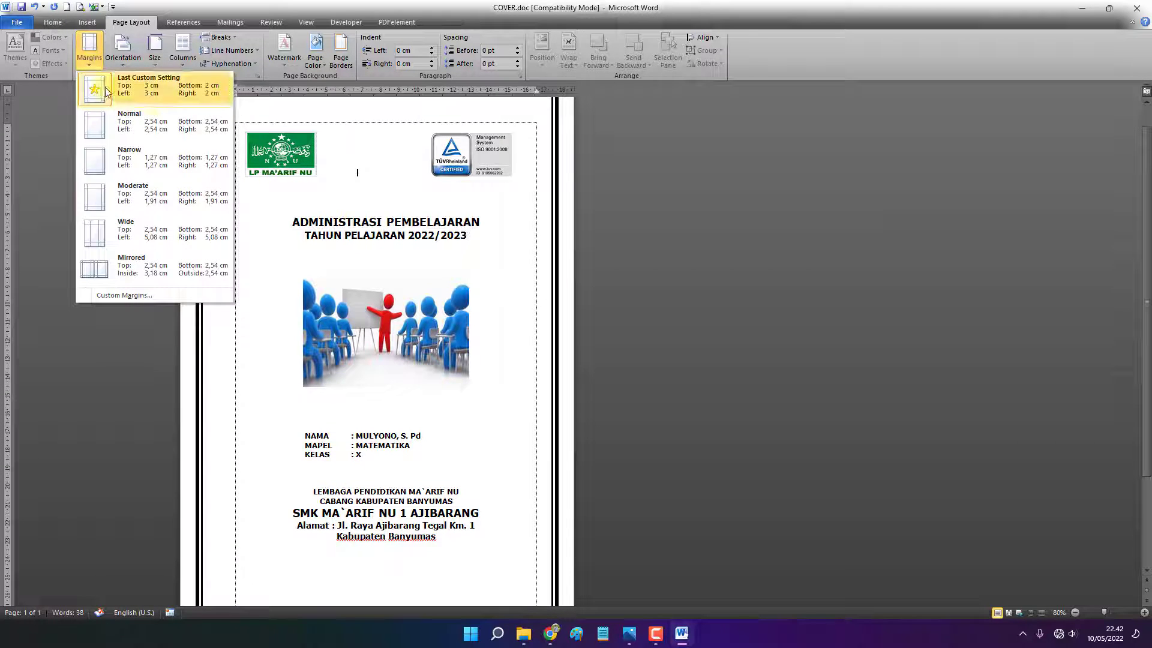
pyautogui.click(137, 295)
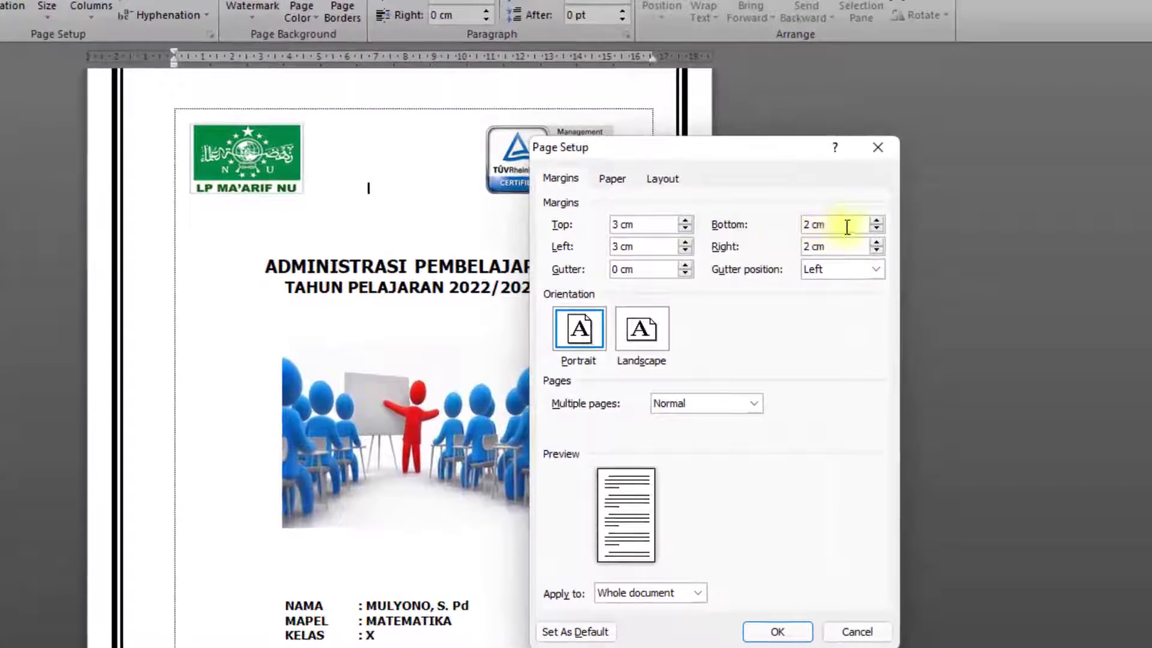
pyautogui.click(658, 196)
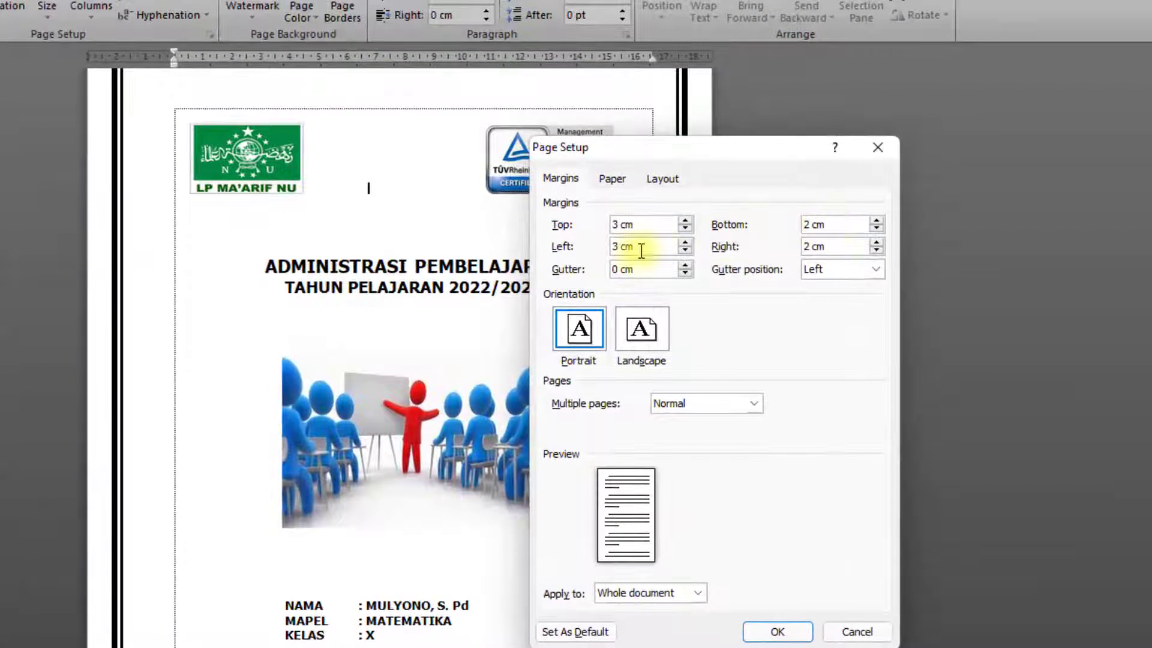
pyautogui.click(841, 249)
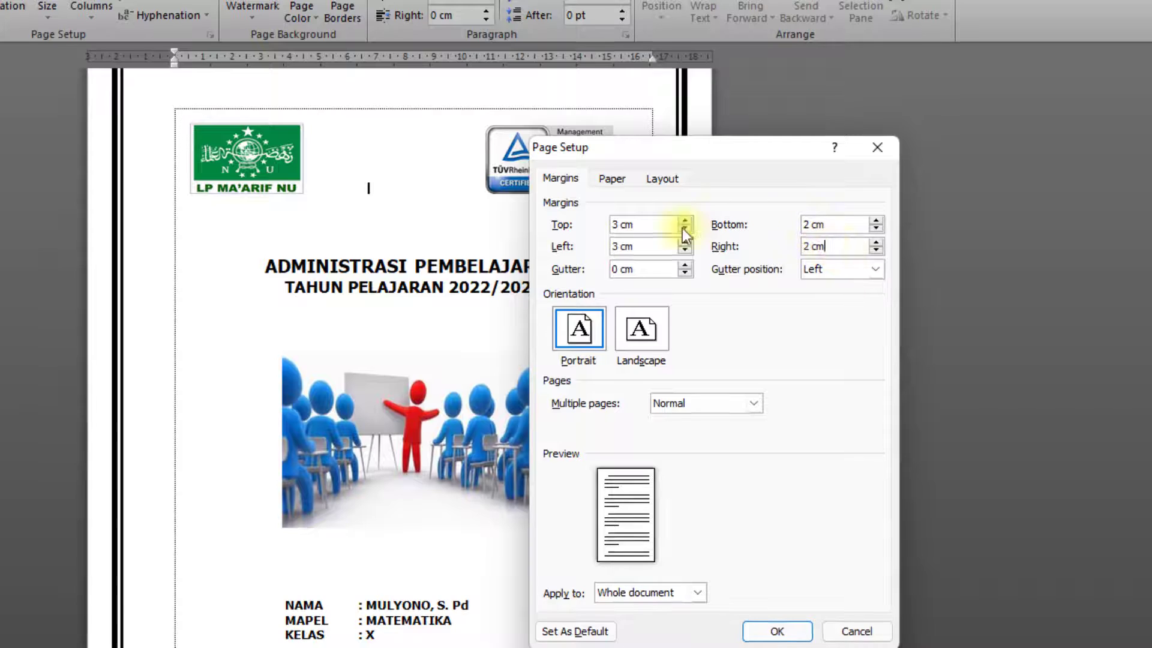
pyautogui.click(878, 148)
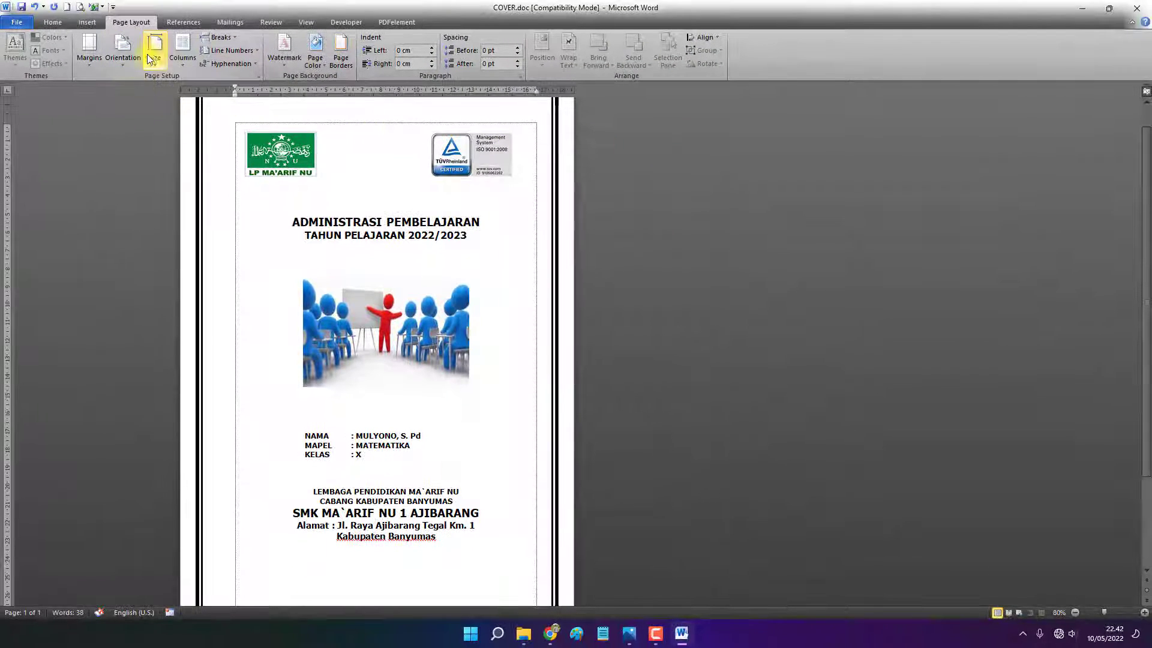
# Step: Reapply the Legal paper size (21,59 cm x 35,56 cm) and check the border at the top of the page
pyautogui.click(146, 54)
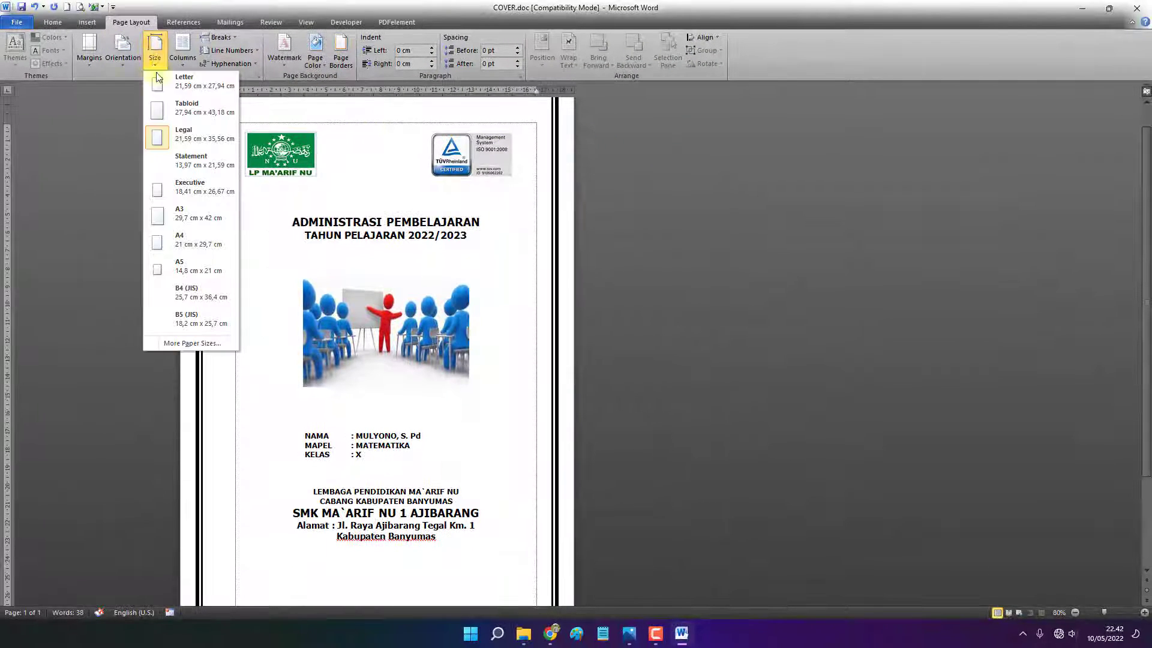
pyautogui.click(169, 136)
pyautogui.scroll(2, 414, 224)
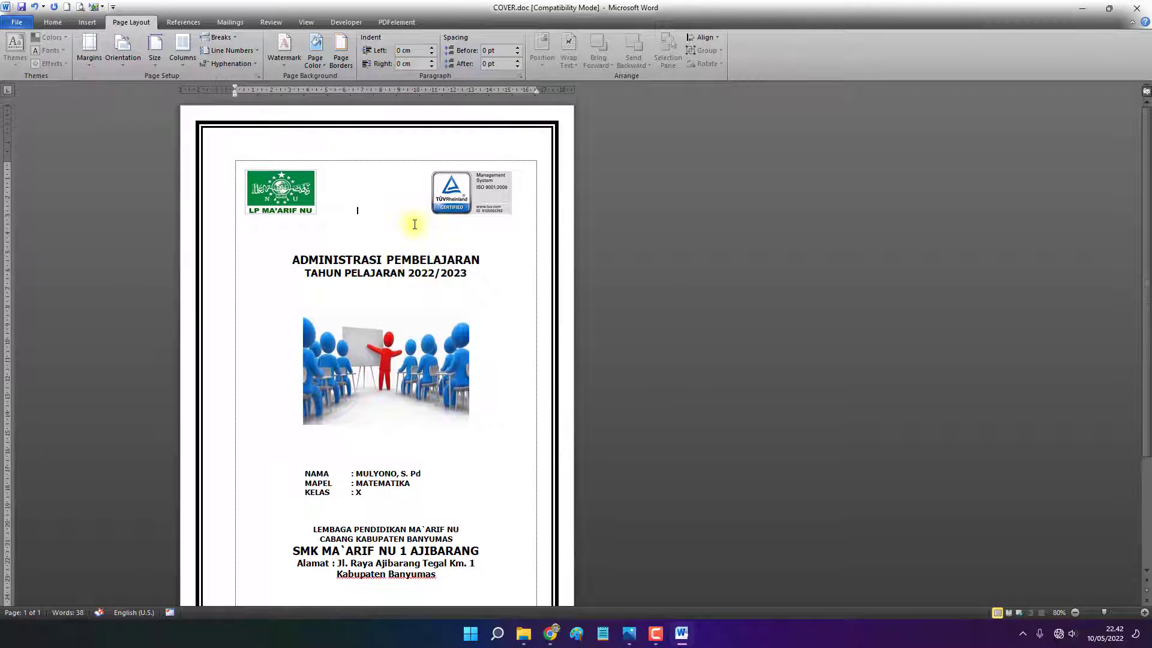
# Step: Confirm custom margins of 3 cm top and left and 2 cm bottom and right for the whole document
pyautogui.click(91, 63)
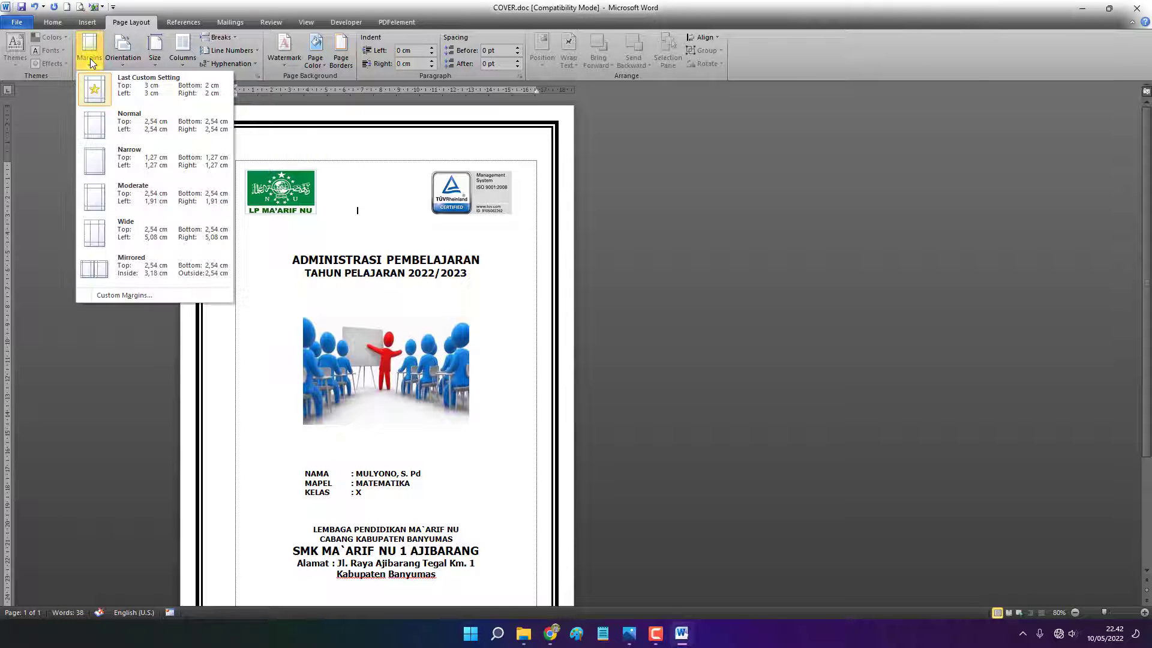
pyautogui.click(125, 294)
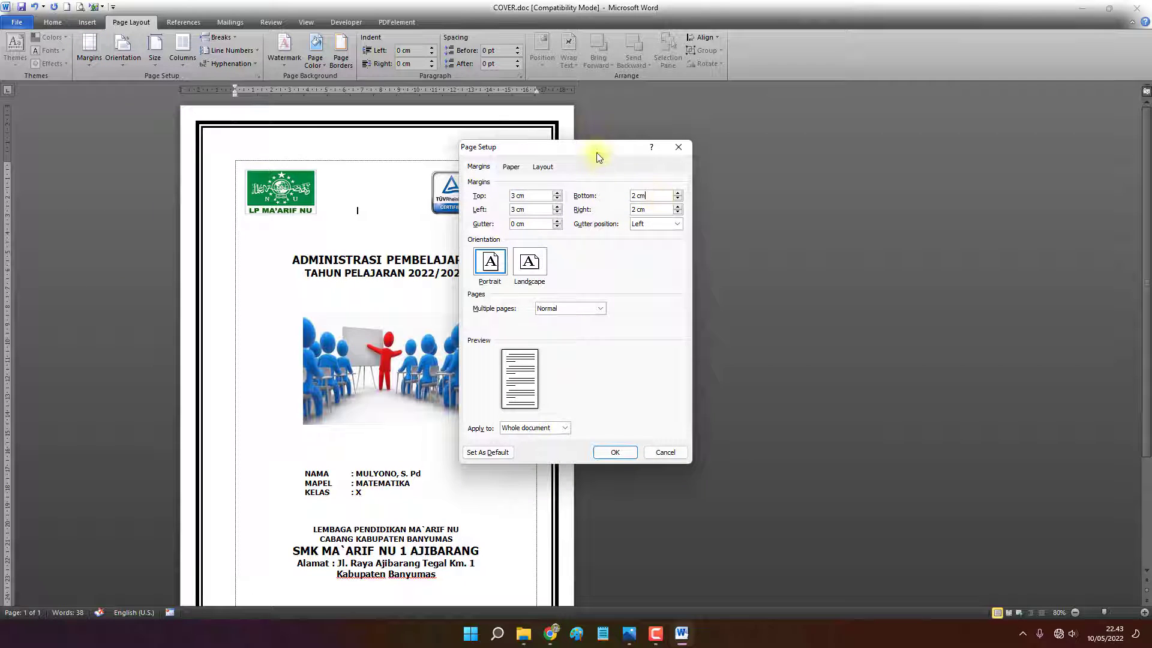
pyautogui.moveTo(597, 153); pyautogui.dragTo(738, 117)
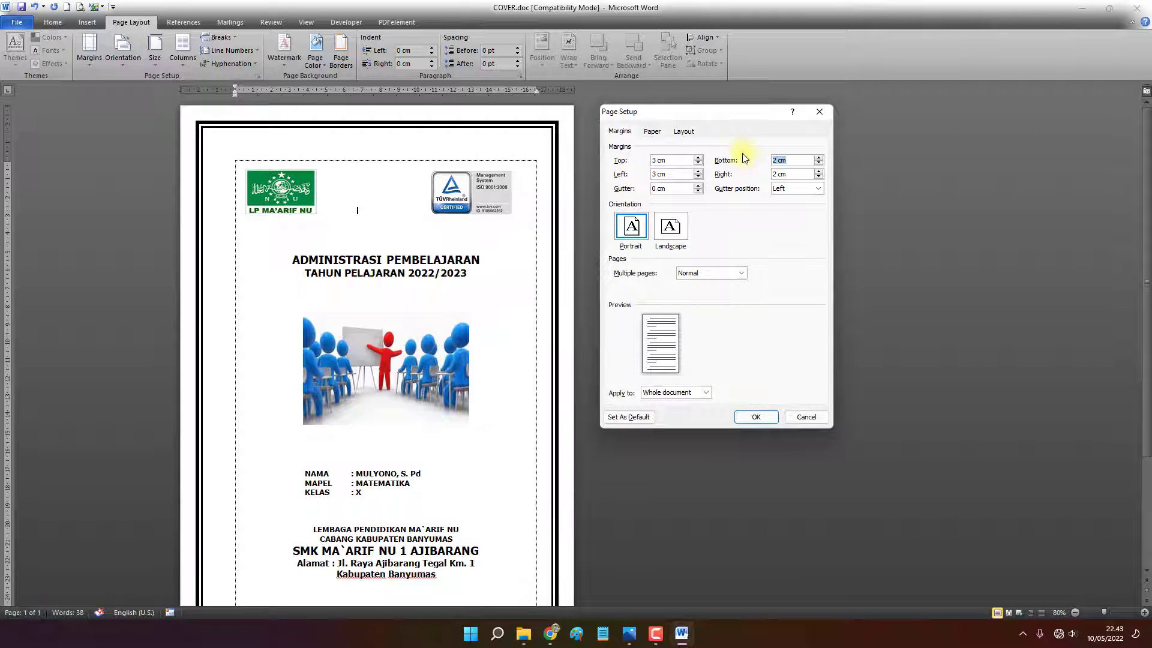
pyautogui.click(756, 417)
pyautogui.scroll(-3, 463, 335)
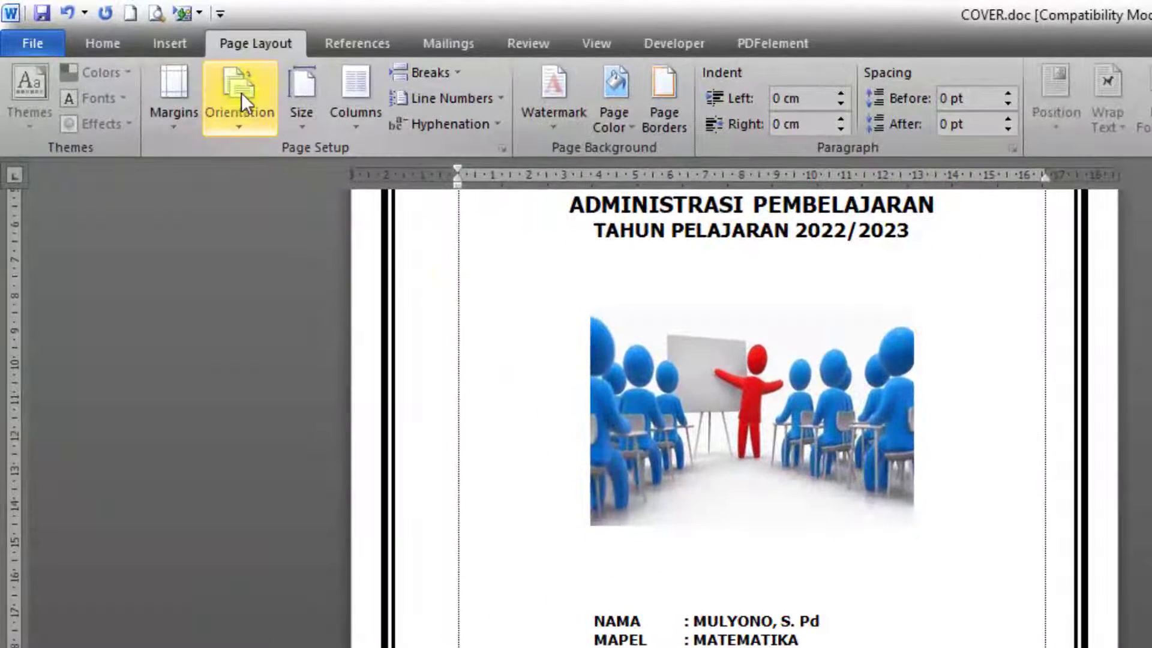
# Step: Set the page border's margins to be measured from the text and check the border over the full page
pyautogui.click(671, 96)
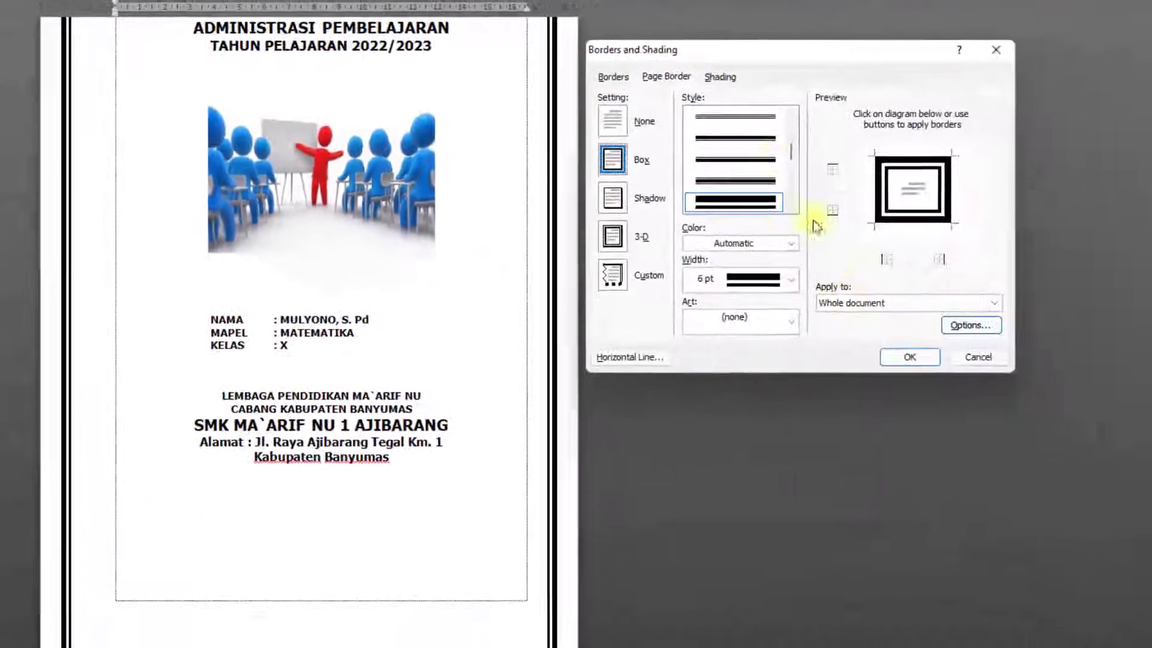
pyautogui.click(661, 77)
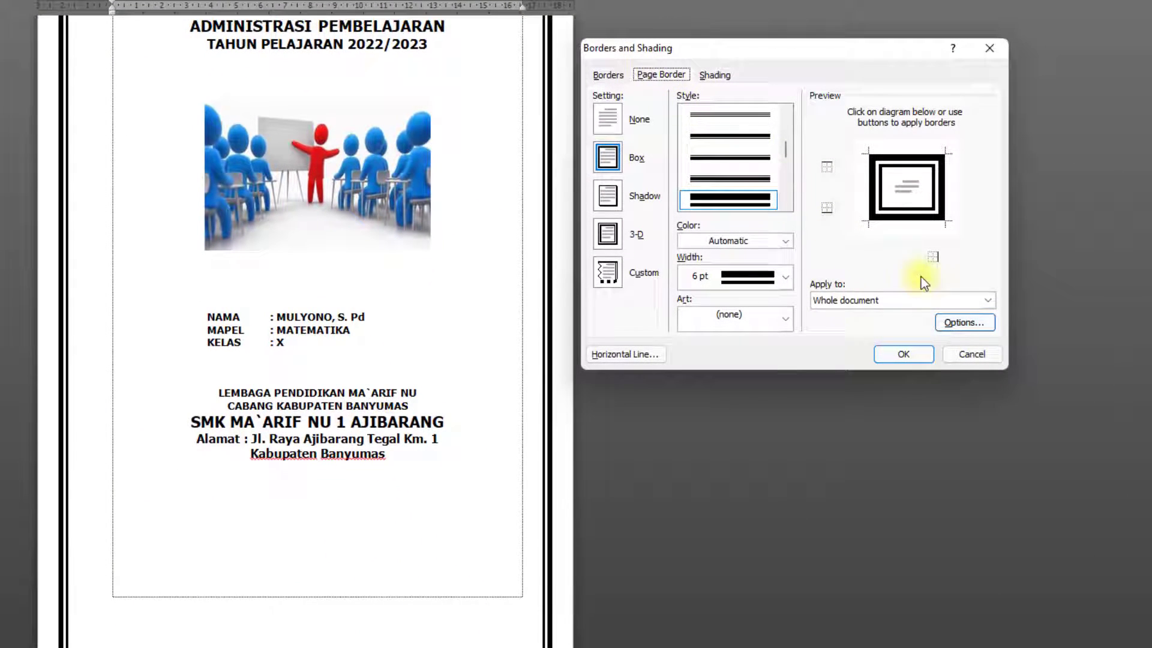
pyautogui.click(945, 323)
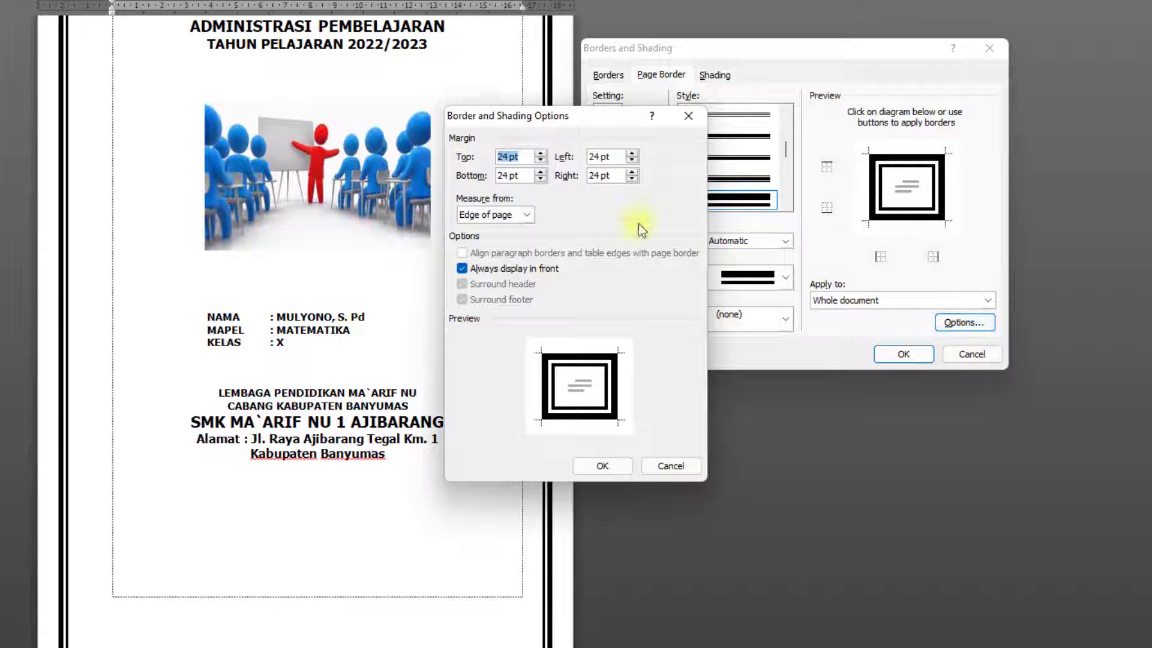
pyautogui.moveTo(574, 116)
pyautogui.mouseDown()
pyautogui.moveTo(700, 276)
pyautogui.moveTo(711, 378)
pyautogui.mouseUp()
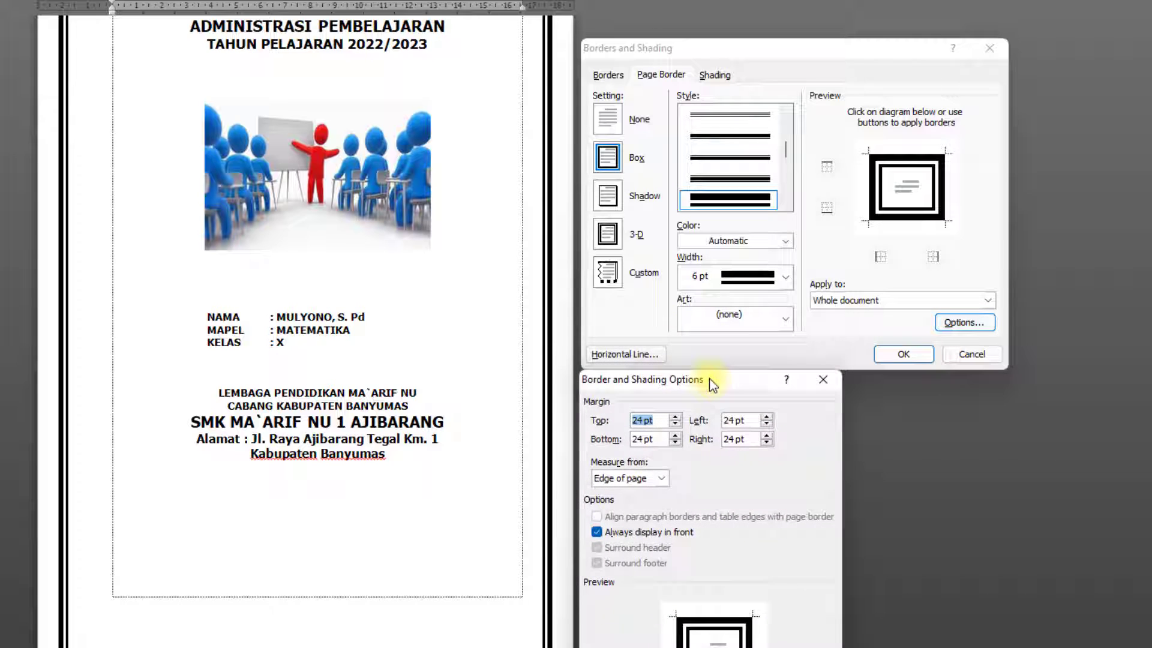
pyautogui.click(640, 475)
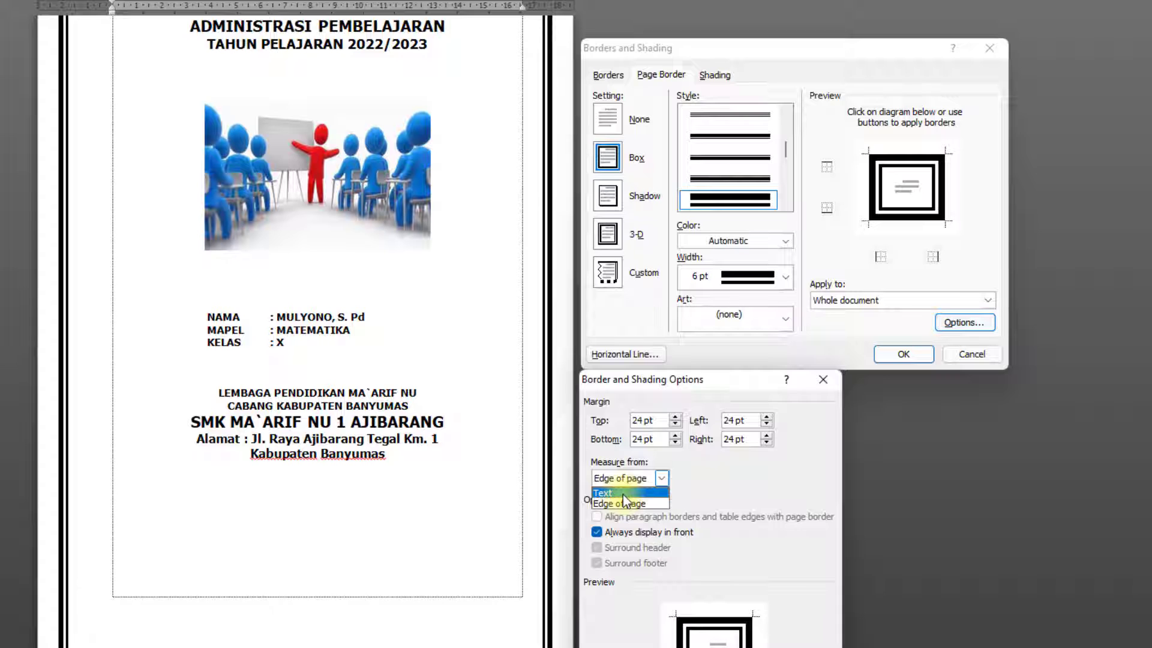
pyautogui.click(623, 493)
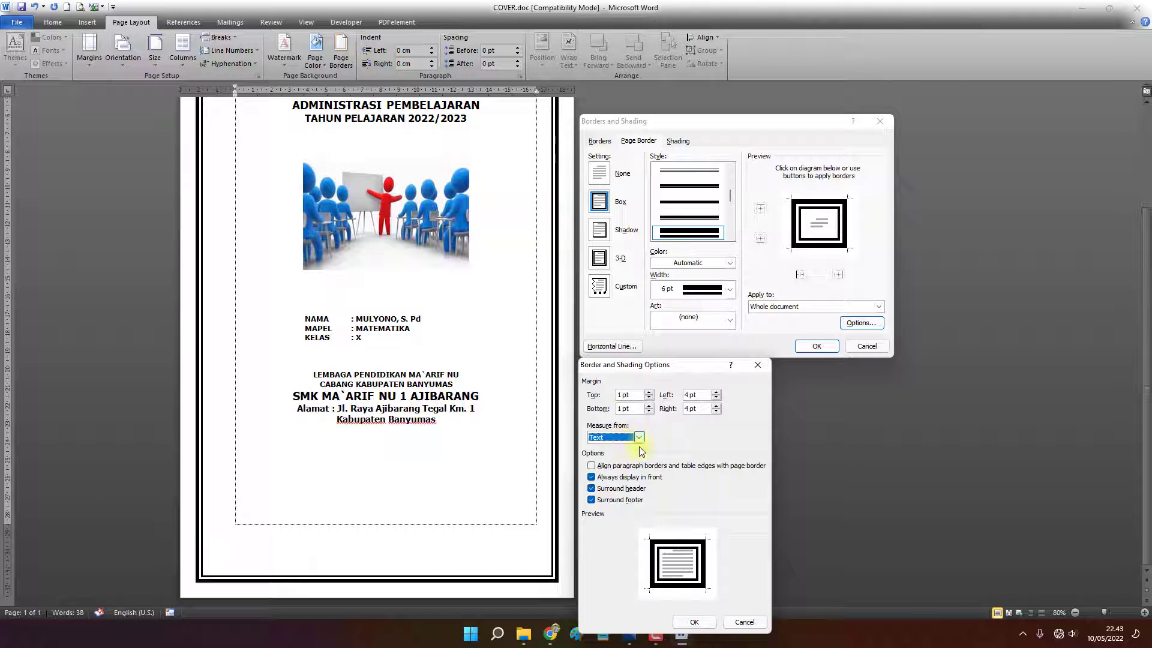
pyautogui.click(696, 622)
pyautogui.click(814, 347)
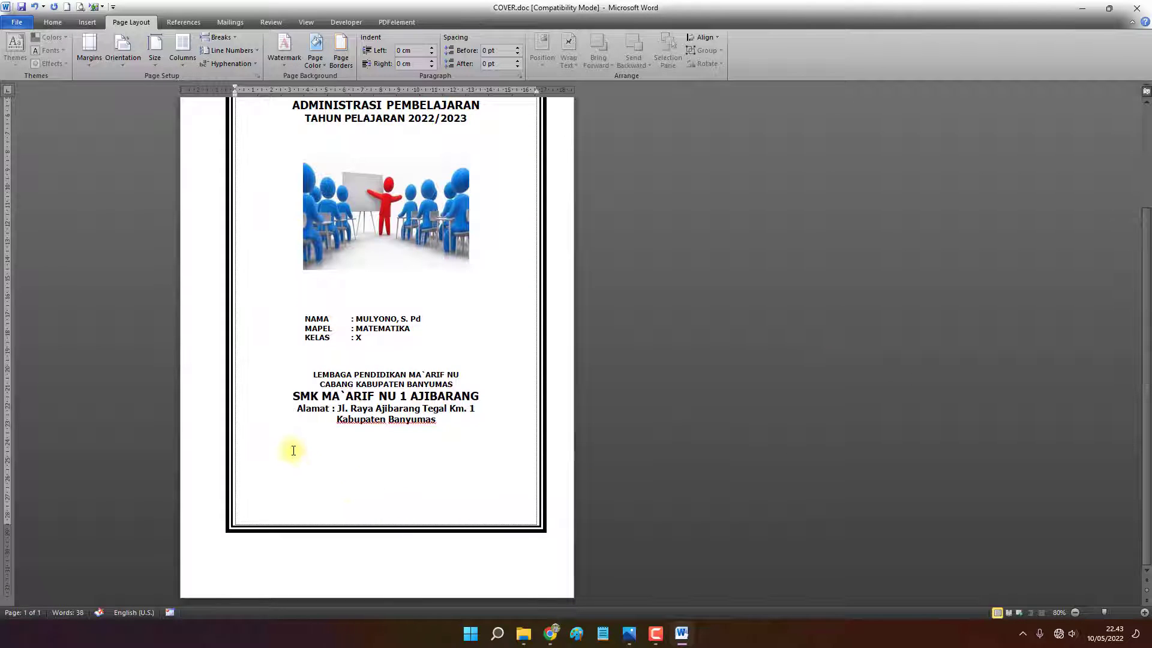
pyautogui.scroll(2, 306, 456)
pyautogui.scroll(-1, 294, 464)
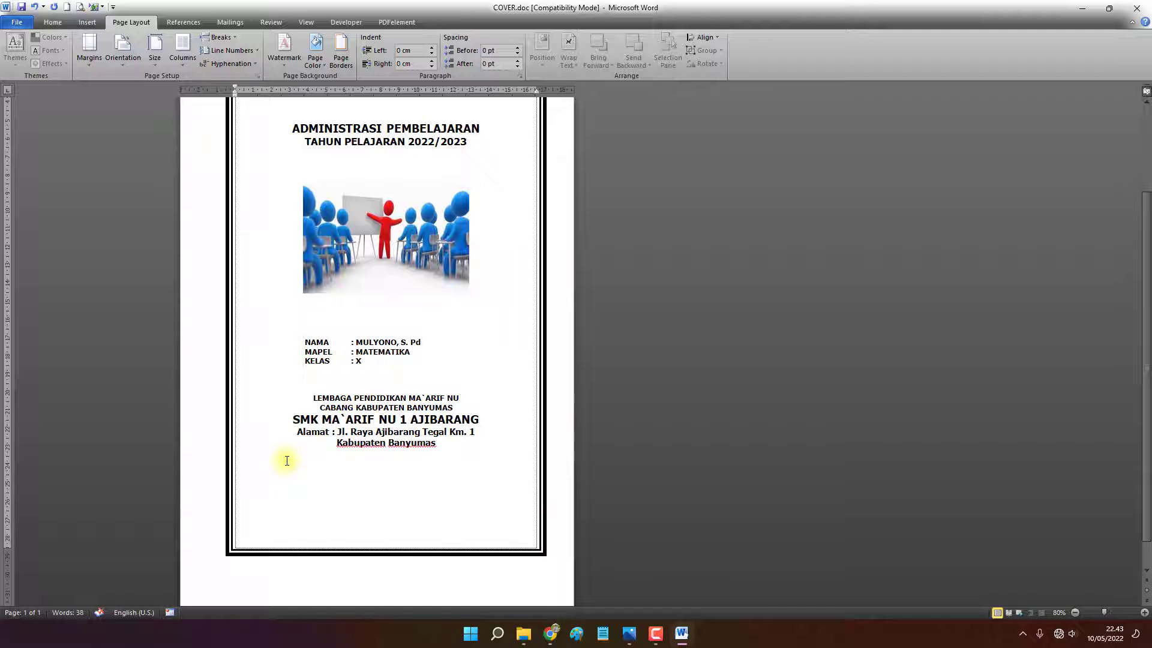
pyautogui.scroll(3, 288, 444)
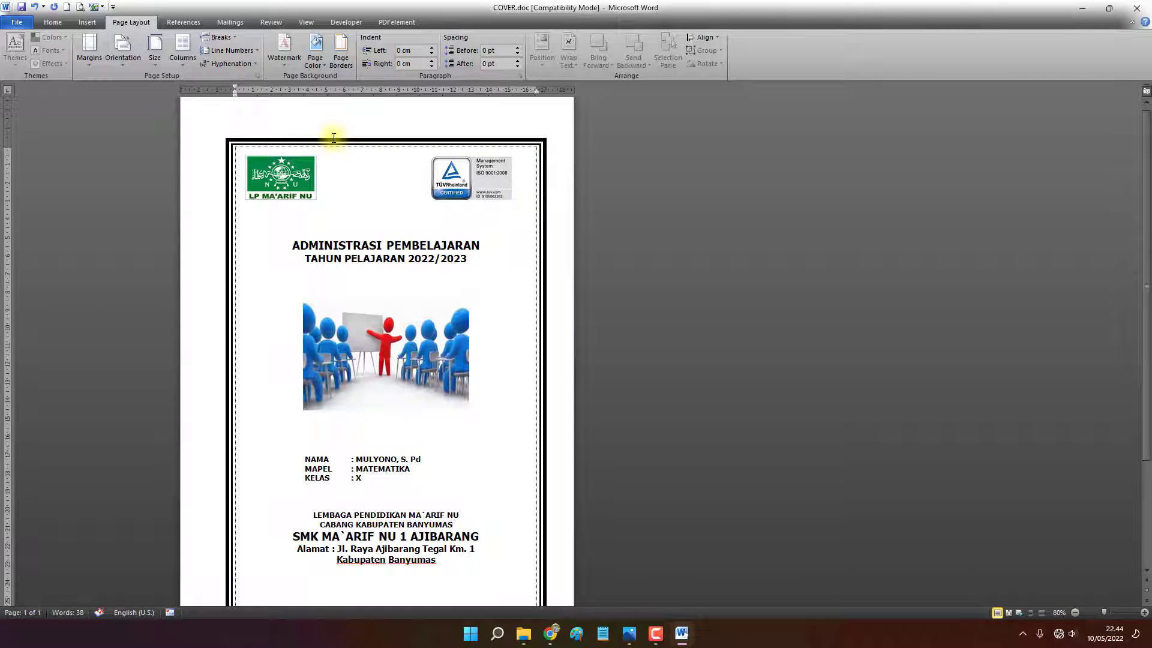
# Step: Set the page border's distance from the text to 10 pt on all four sides and check it over the page
pyautogui.click(340, 58)
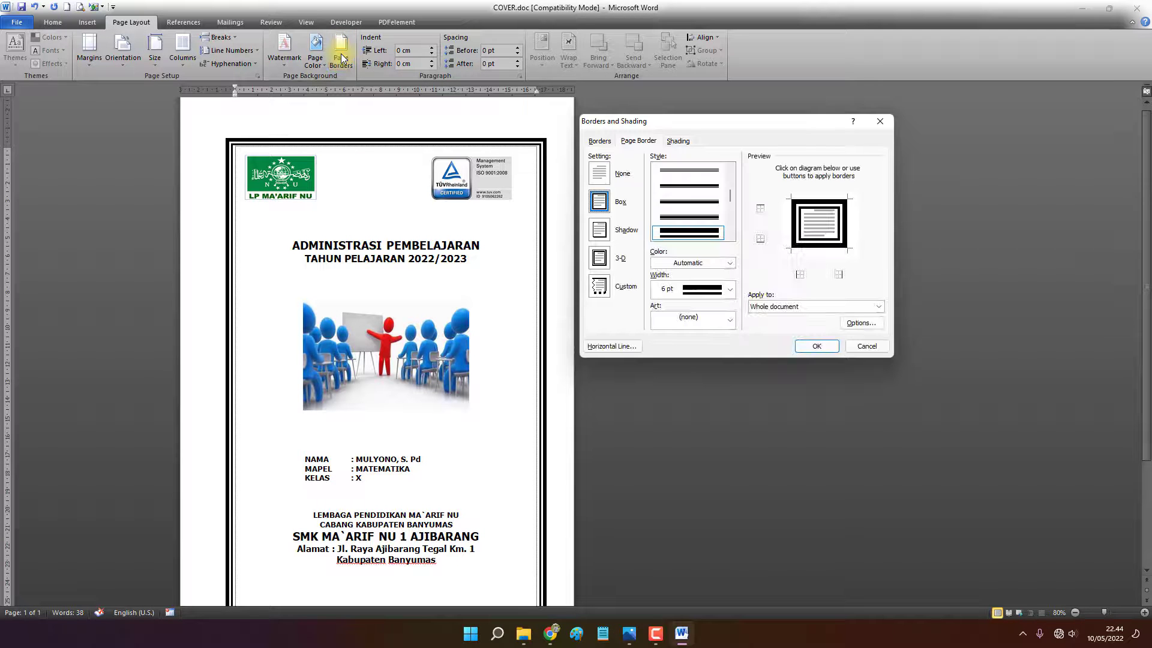
pyautogui.click(861, 322)
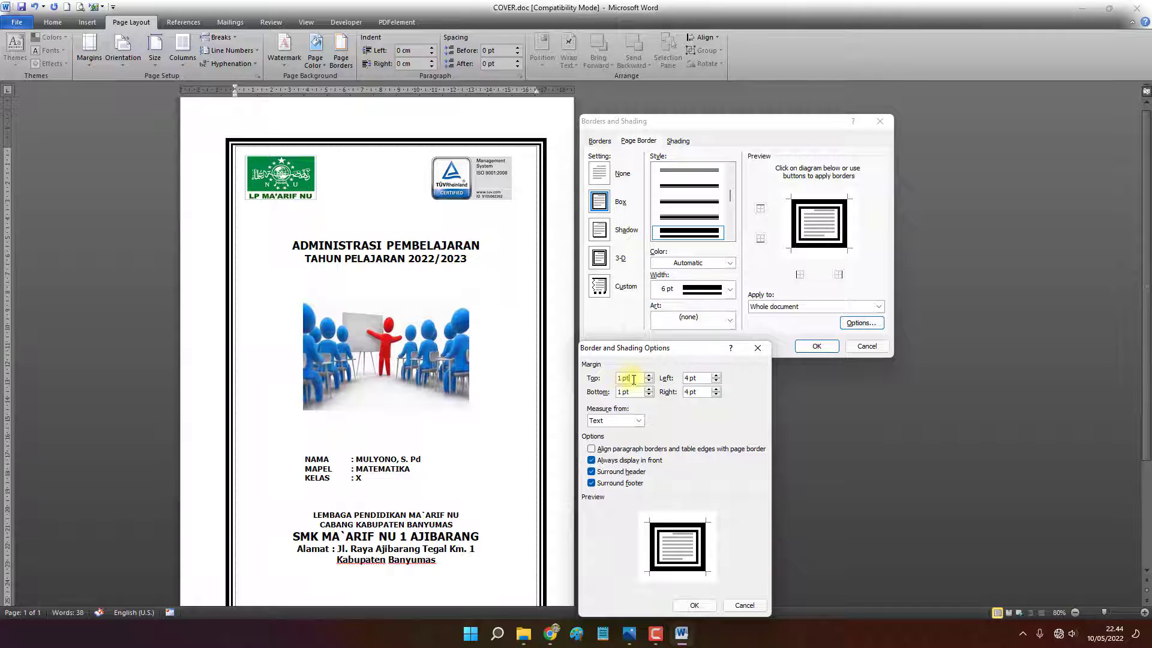
pyautogui.moveTo(634, 379); pyautogui.dragTo(600, 382)
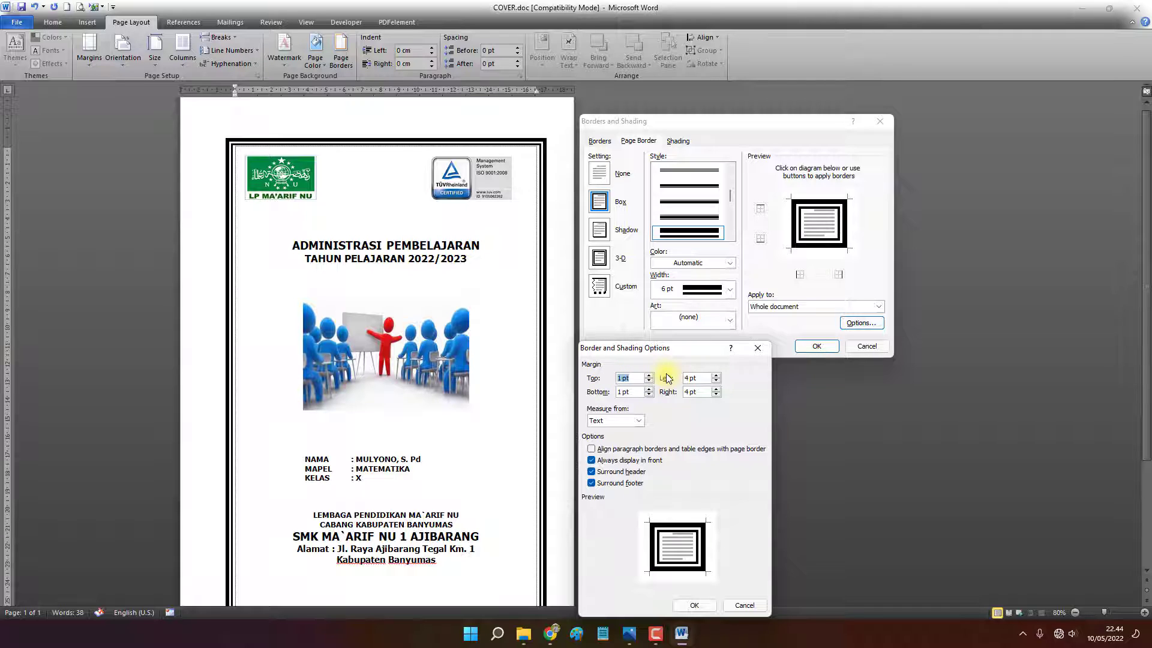
pyautogui.write('10')
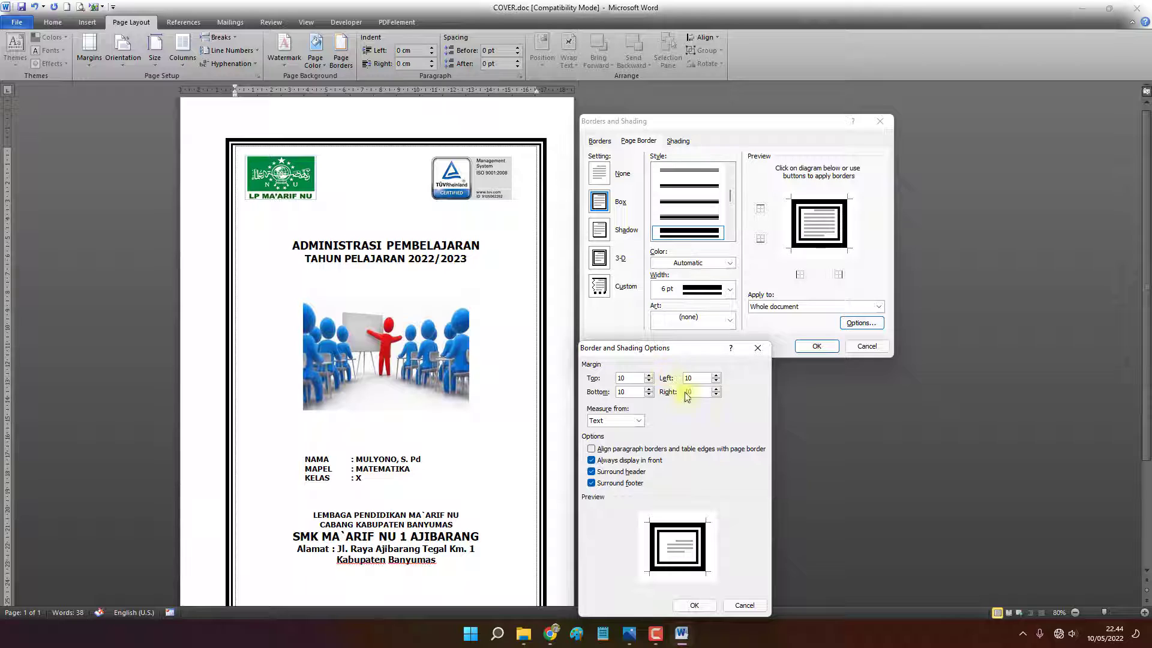
pyautogui.click(694, 605)
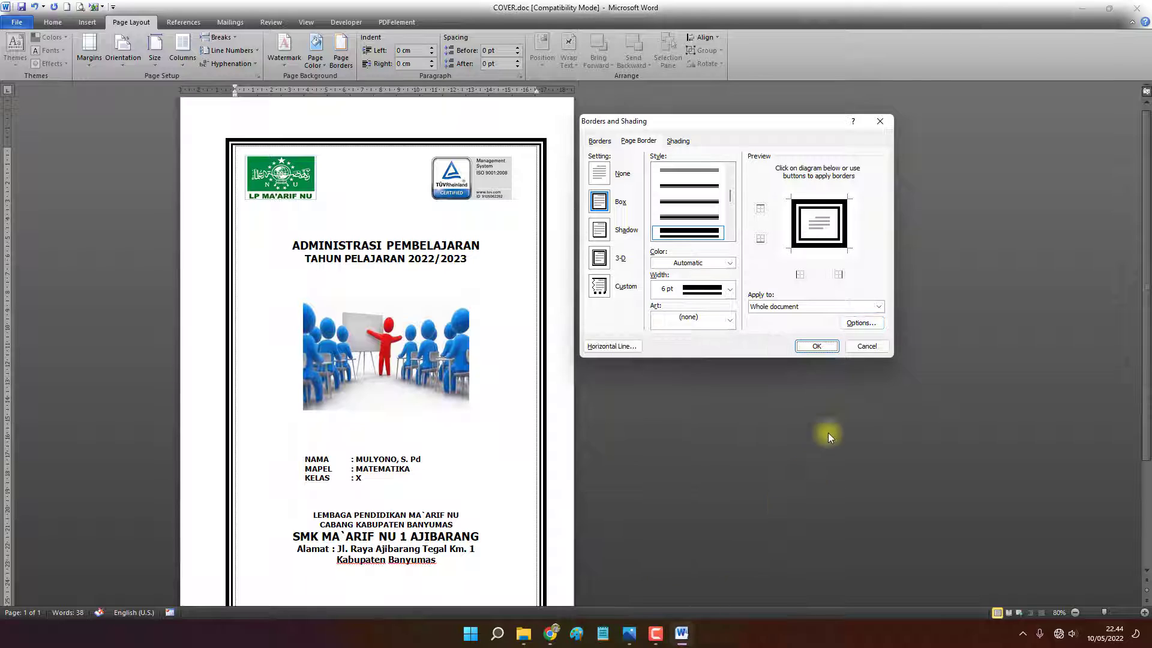
pyautogui.click(816, 346)
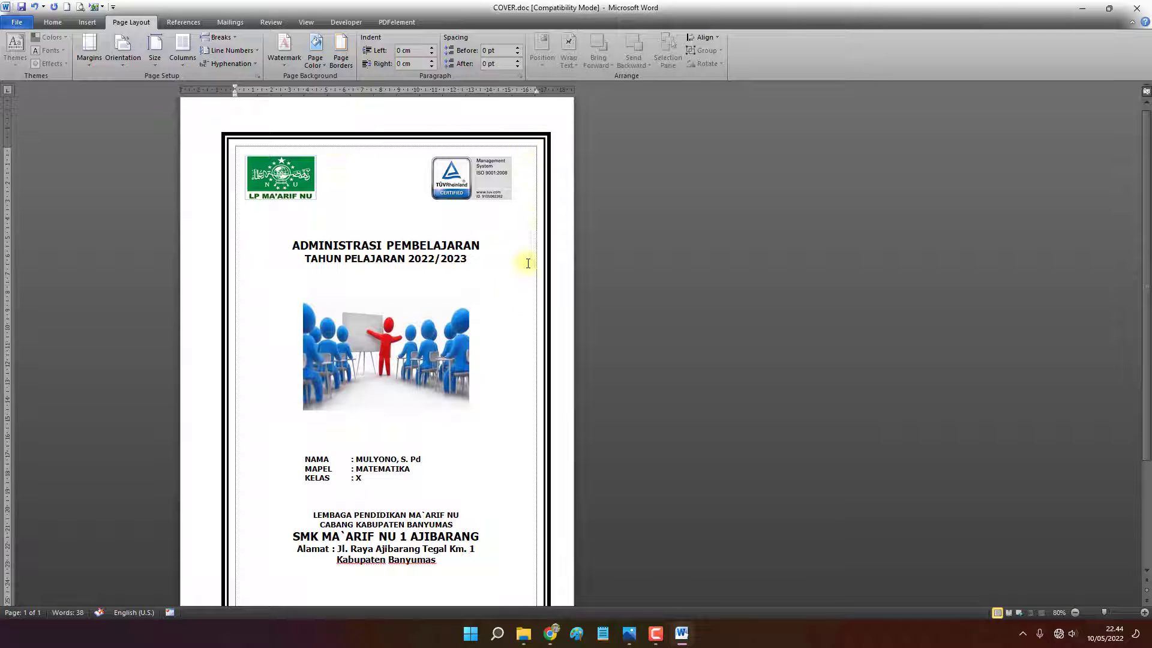
pyautogui.scroll(-3, 514, 293)
pyautogui.scroll(3, 515, 293)
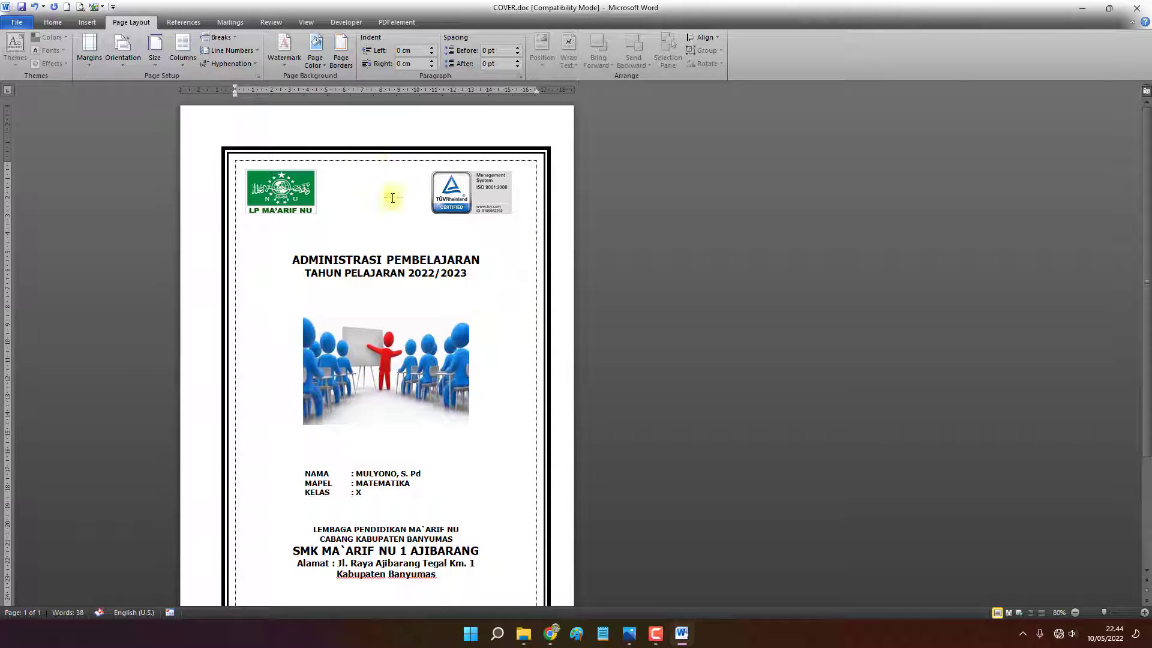
pyautogui.scroll(-5, 412, 381)
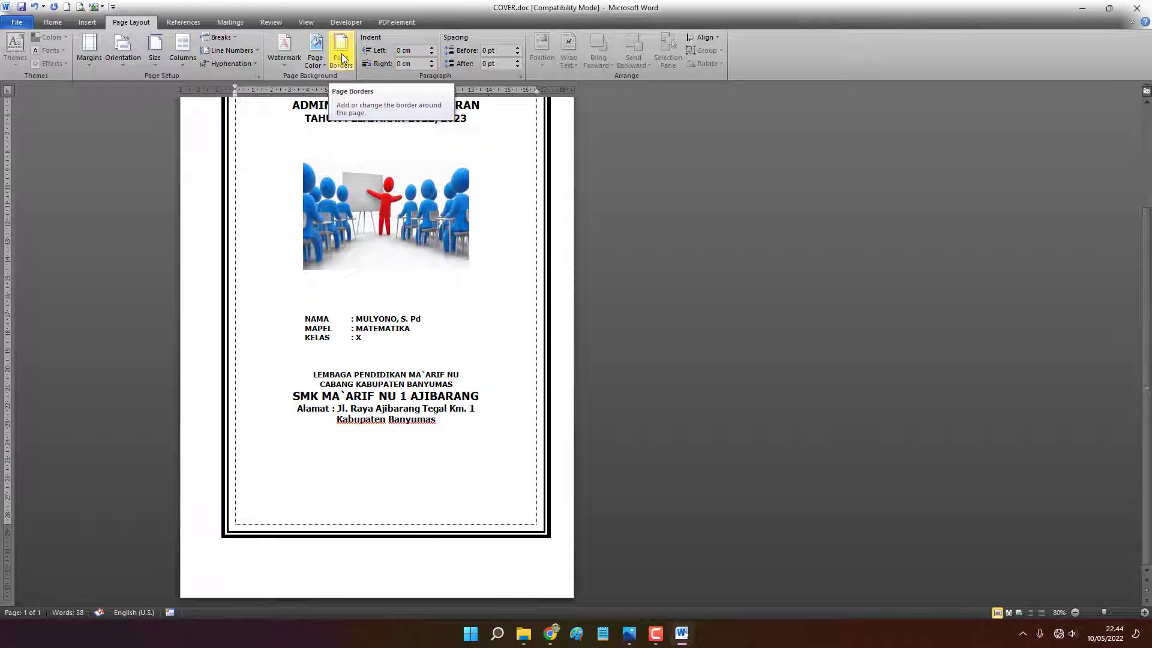
# Step: Set the page border's bottom distance from the text to 20 pt and check the lower part of the page
pyautogui.click(343, 58)
pyautogui.click(864, 320)
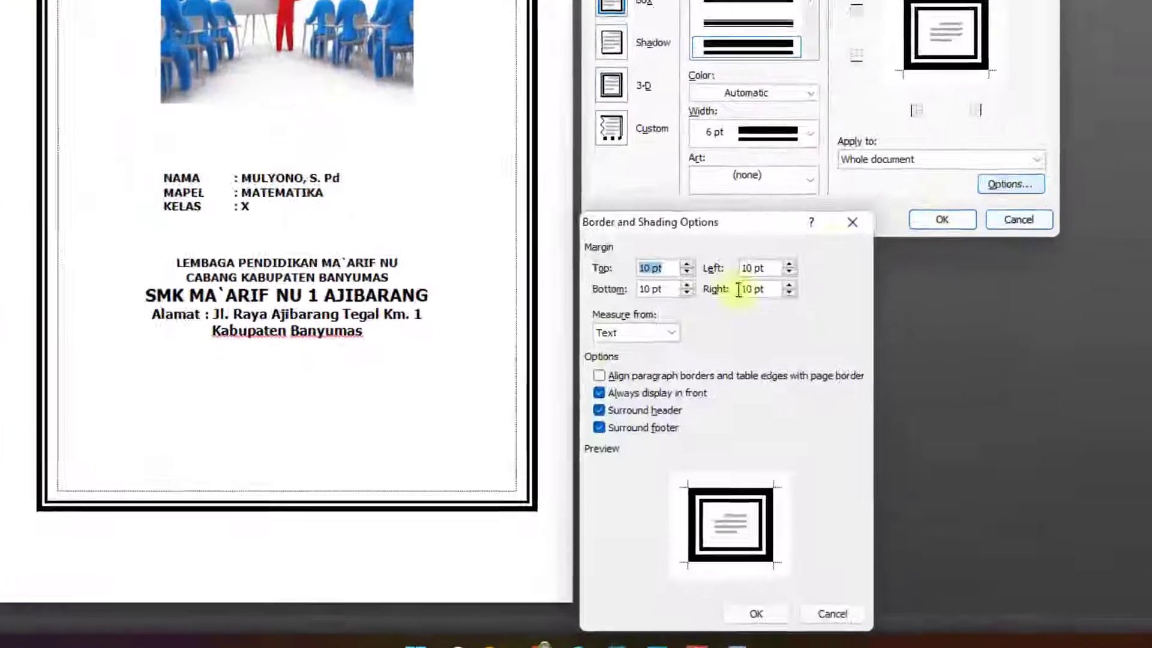
pyautogui.click(680, 237)
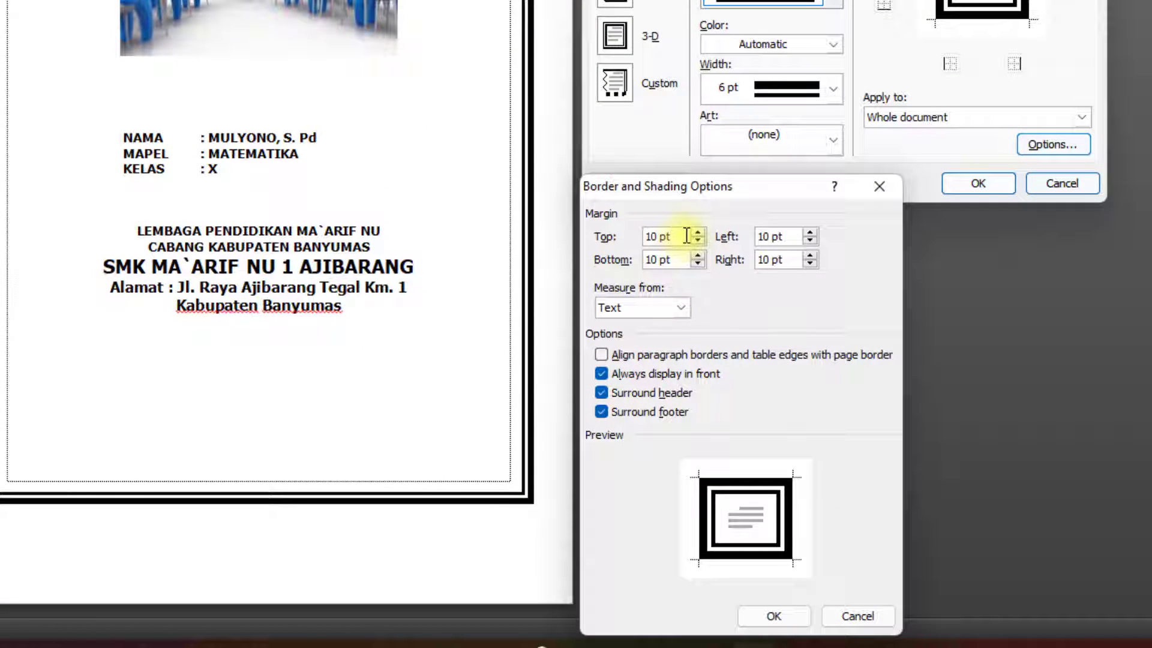
pyautogui.moveTo(687, 236); pyautogui.dragTo(634, 236)
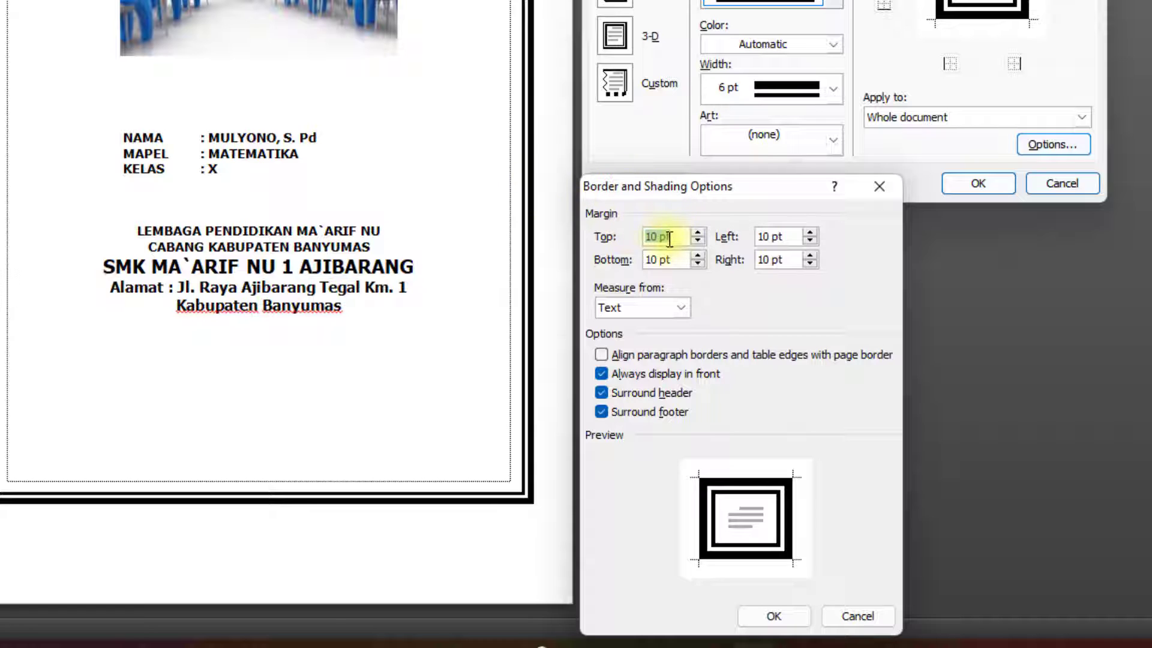
pyautogui.moveTo(681, 260); pyautogui.dragTo(617, 259)
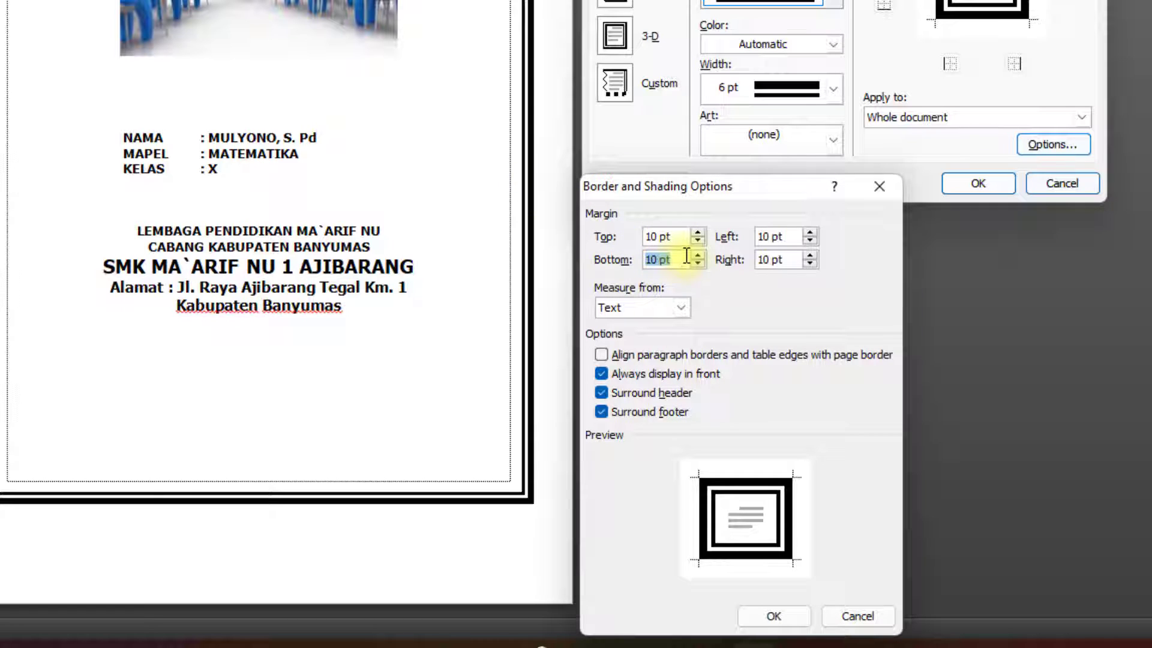
pyautogui.write('20')
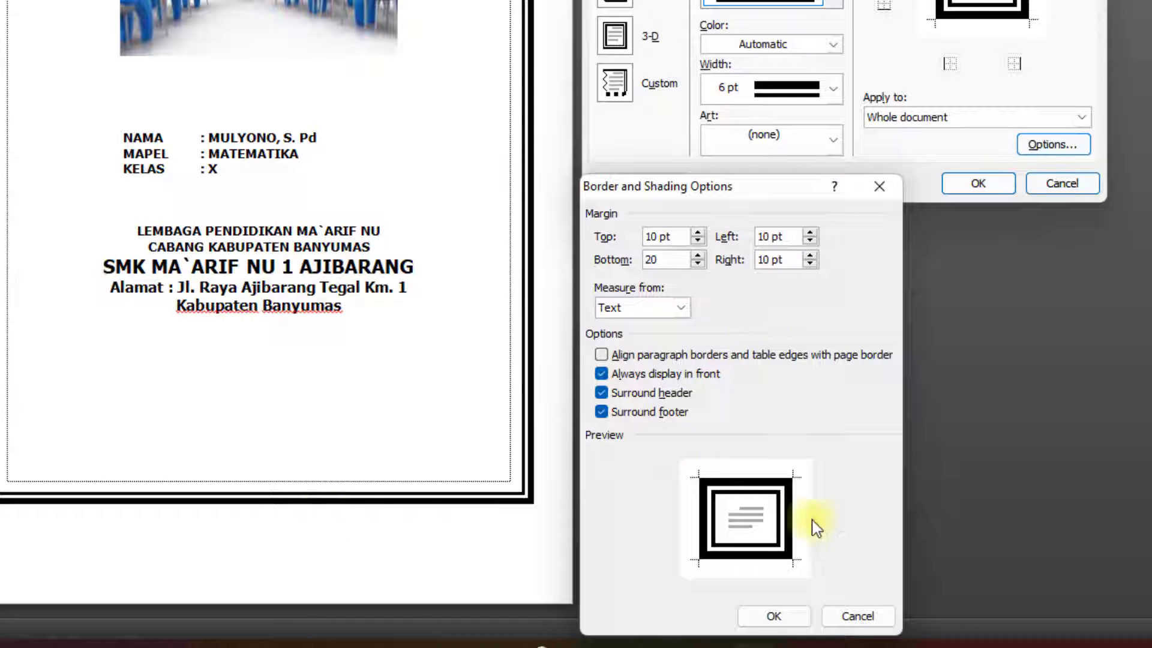
pyautogui.click(774, 616)
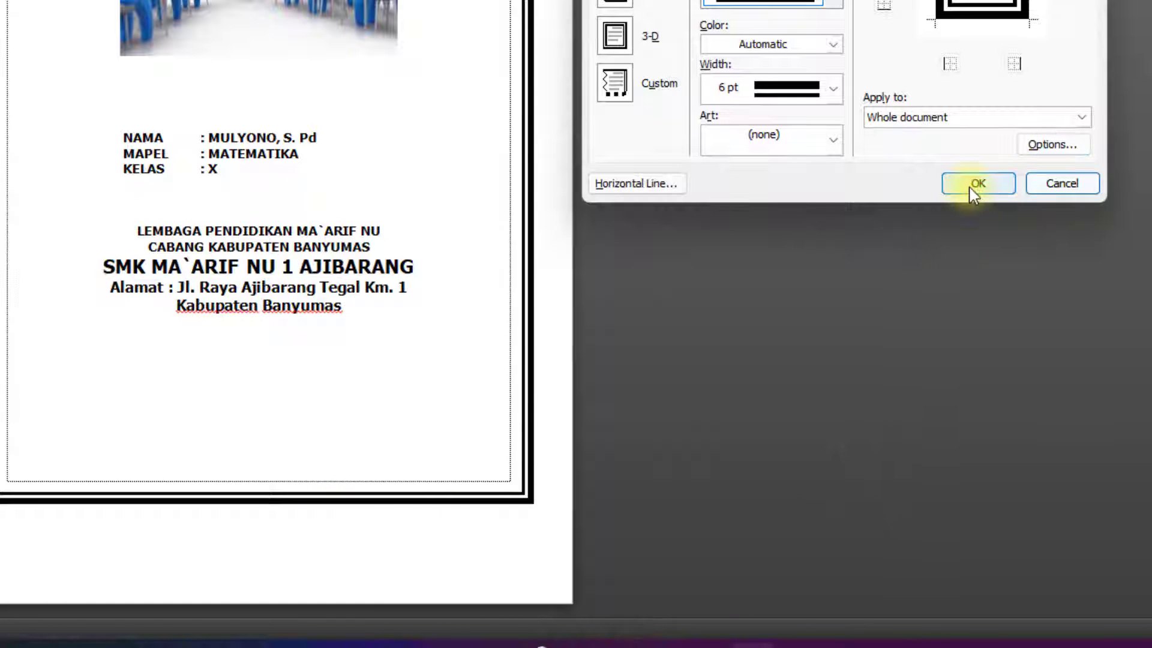
pyautogui.click(977, 183)
pyautogui.scroll(-1, 282, 540)
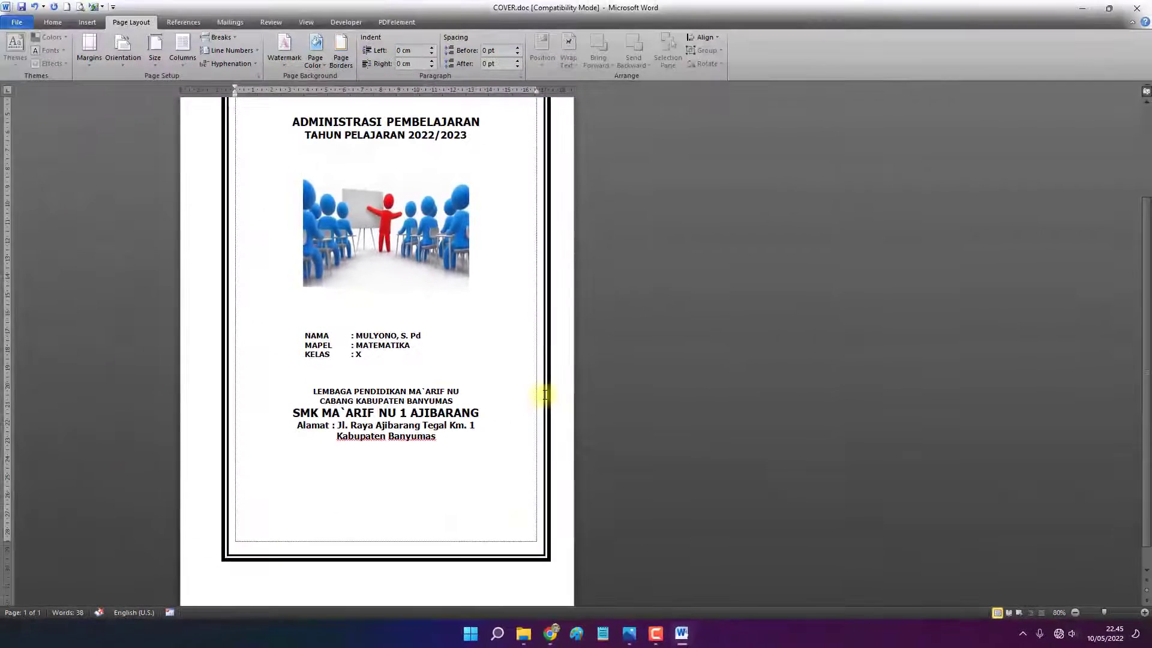
# Step: Check the double-line border over the full page and review its distance-from-text options
pyautogui.scroll(4, 256, 382)
pyautogui.scroll(-4, 465, 480)
pyautogui.scroll(4, 420, 420)
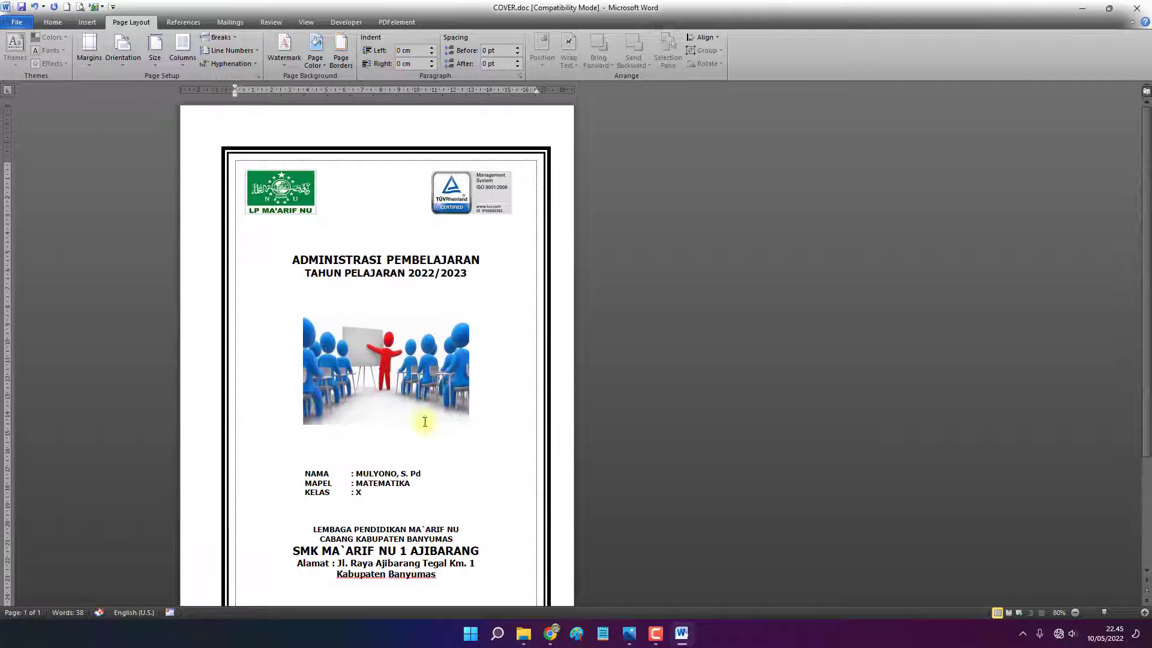
pyautogui.scroll(-3, 436, 404)
pyautogui.click(341, 53)
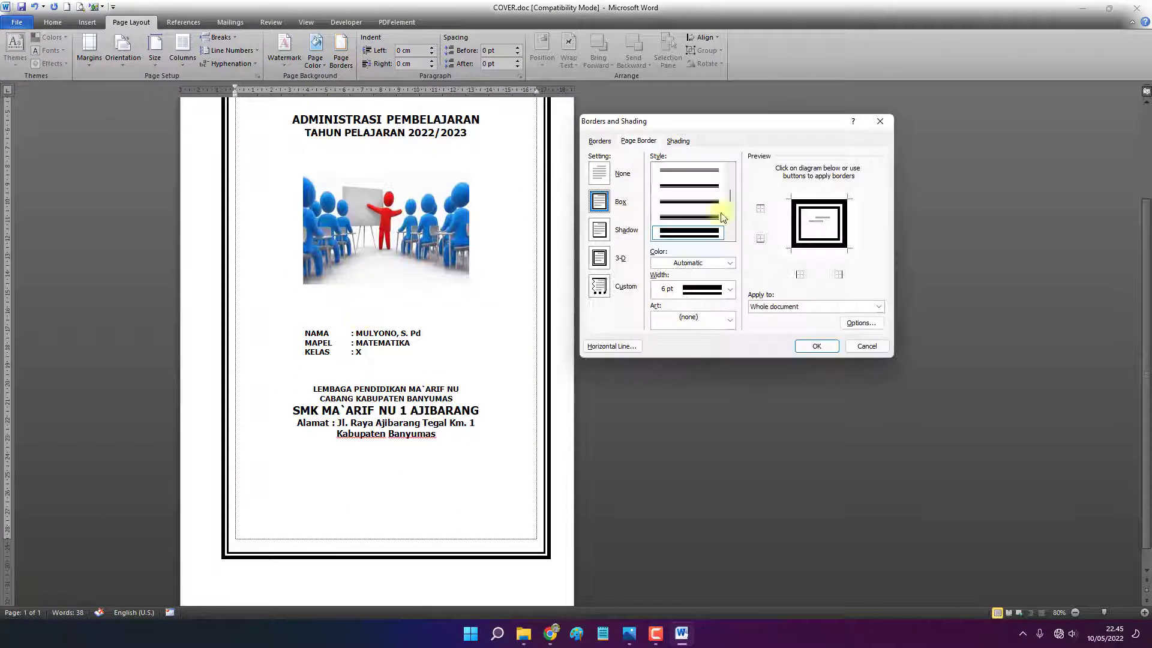
pyautogui.click(861, 323)
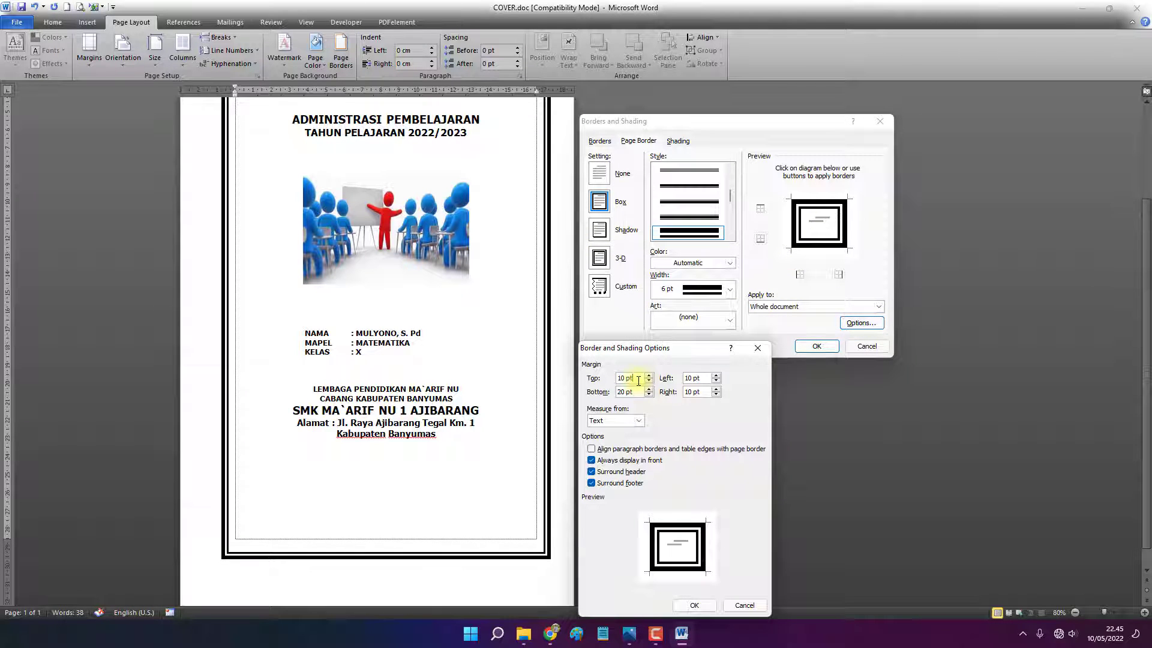
pyautogui.click(695, 605)
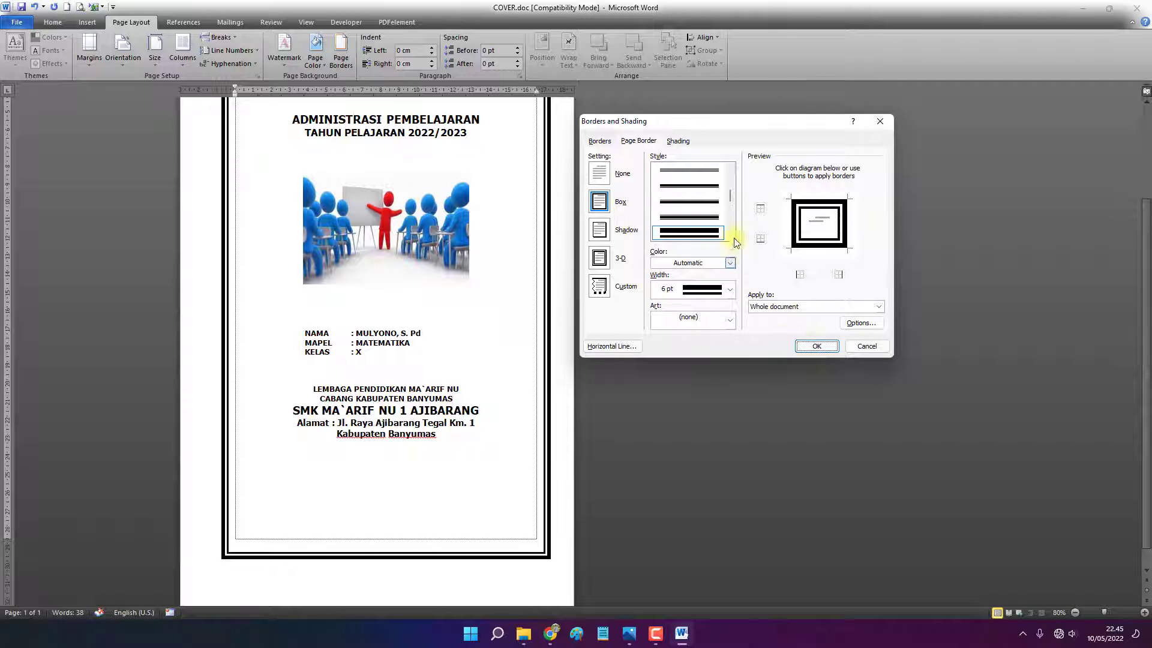
# Step: Replace the double-line page border with a black-and-white triangle-patterned art border for the whole document and check it over the page
pyautogui.click(728, 319)
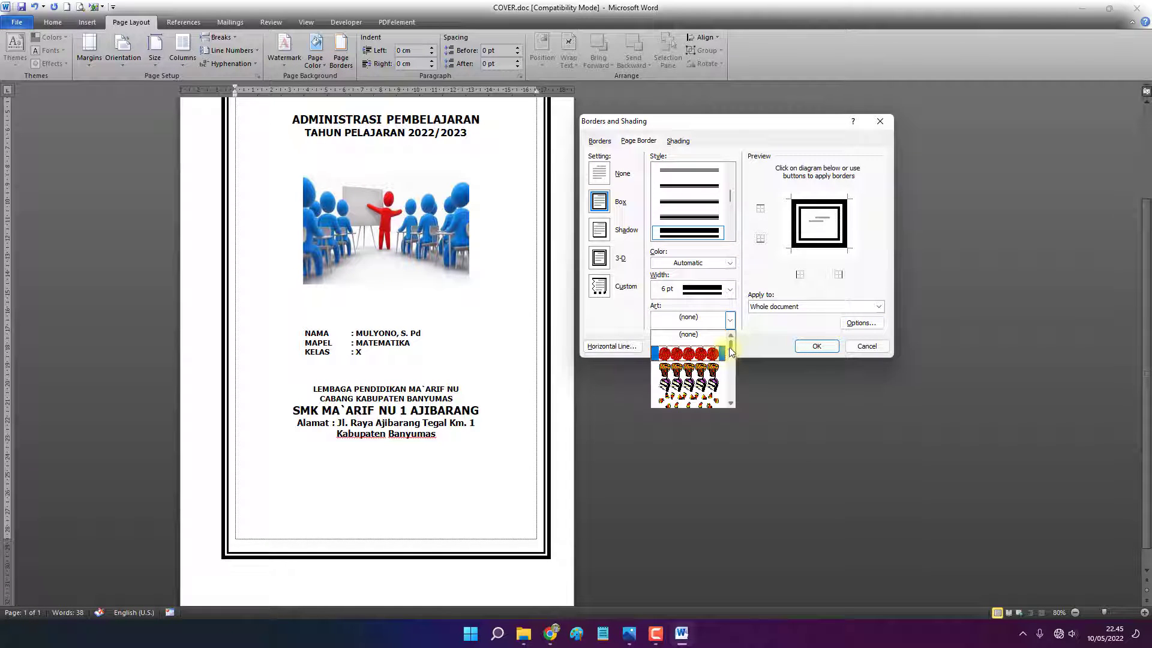
pyautogui.moveTo(731, 353); pyautogui.dragTo(730, 376)
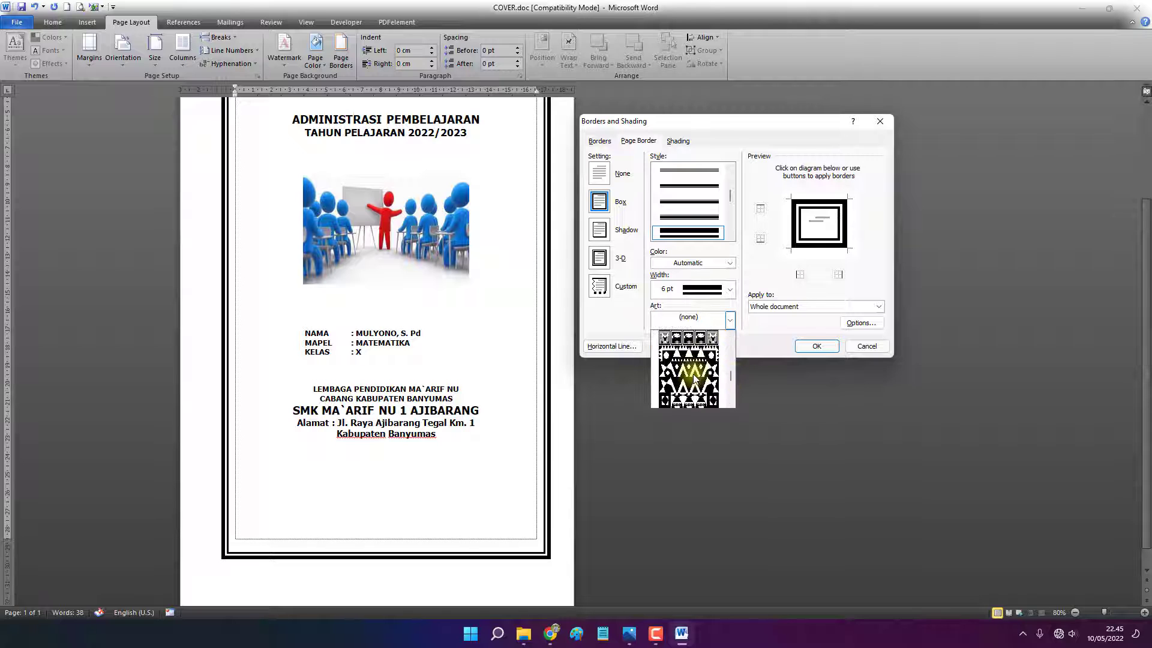
pyautogui.scroll(-2, 694, 378)
pyautogui.click(693, 356)
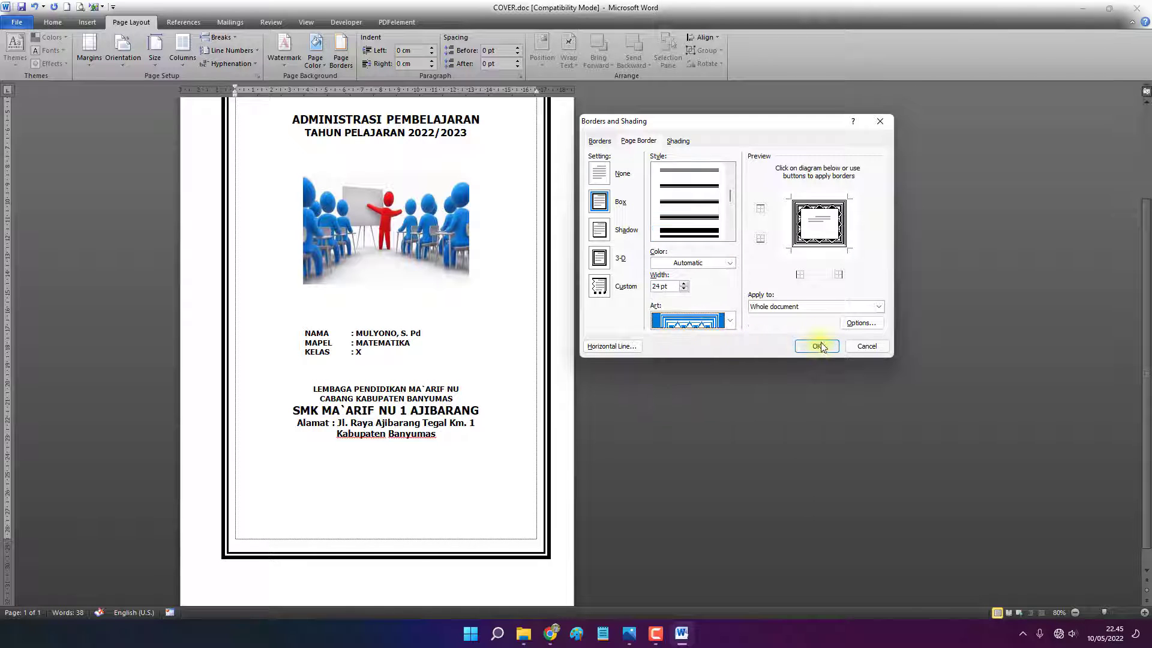
pyautogui.click(821, 347)
pyautogui.scroll(4, 511, 288)
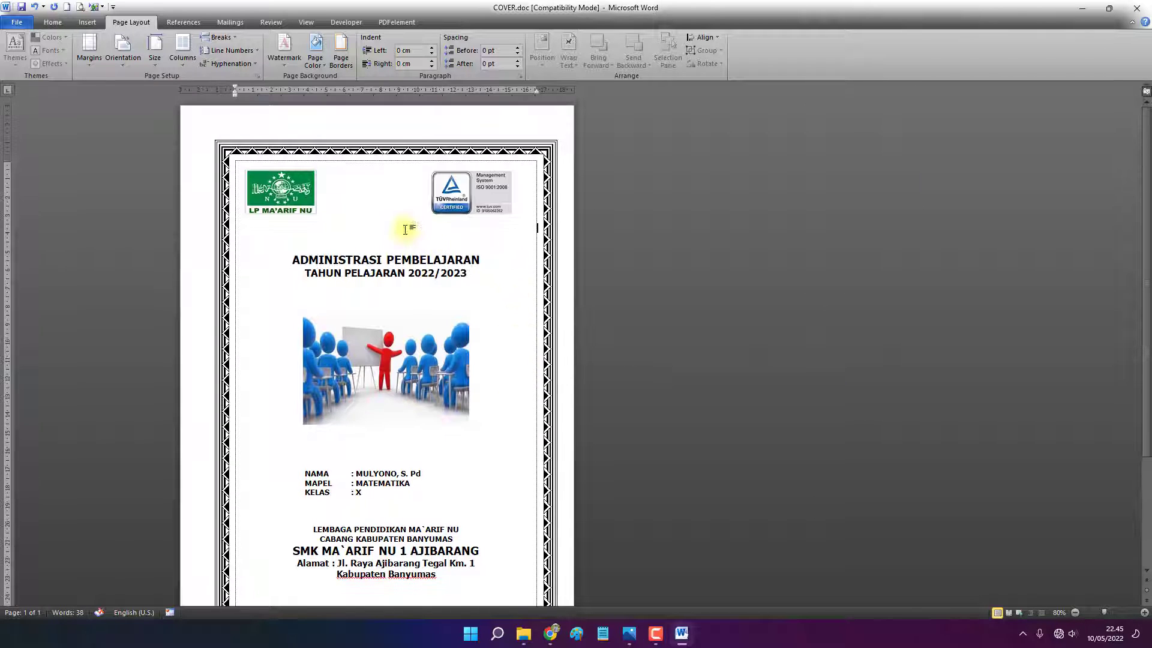
pyautogui.scroll(-3, 405, 229)
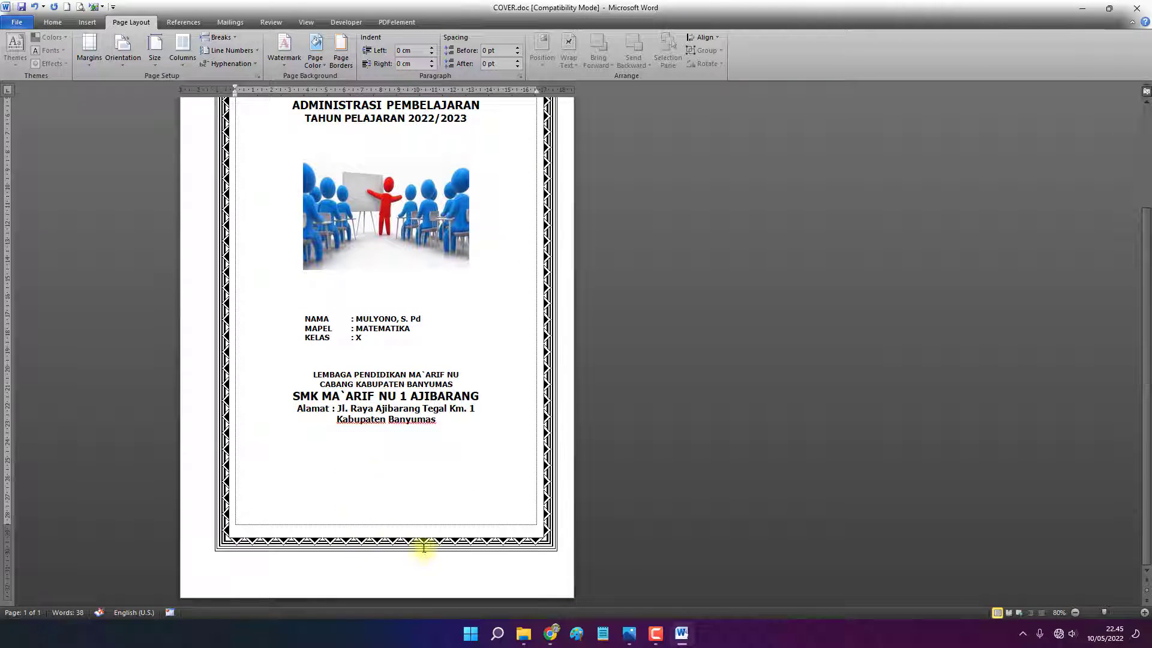
# Step: Try reselecting Text as the reference for the art border's margins, and discard the option changes
pyautogui.click(341, 57)
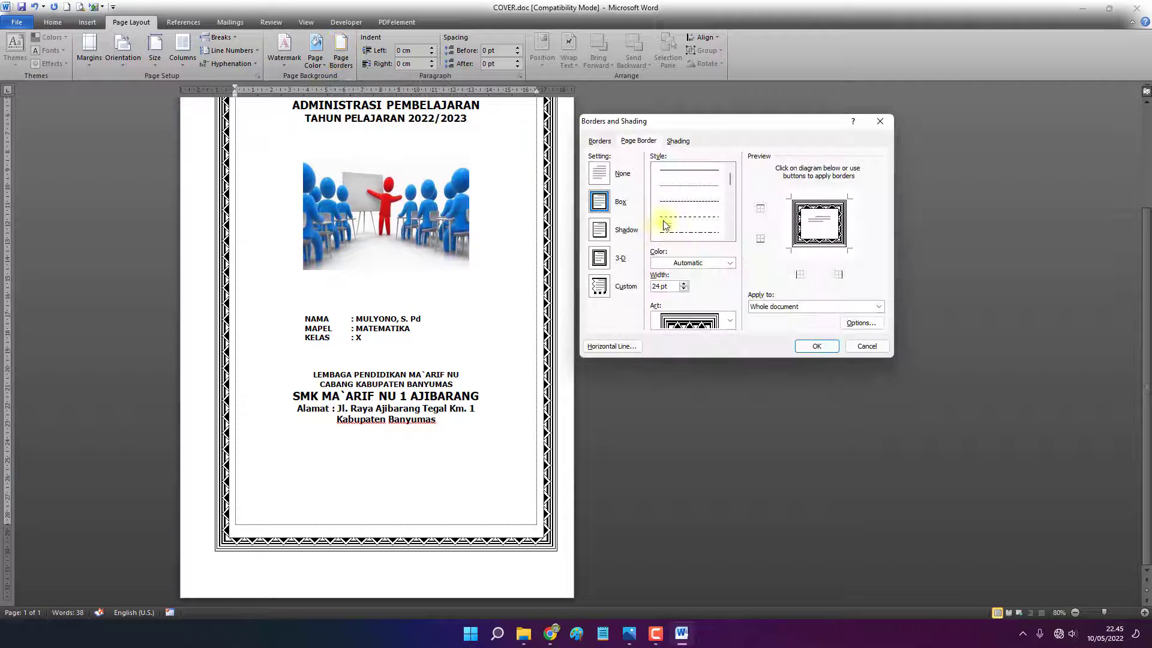
pyautogui.click(860, 322)
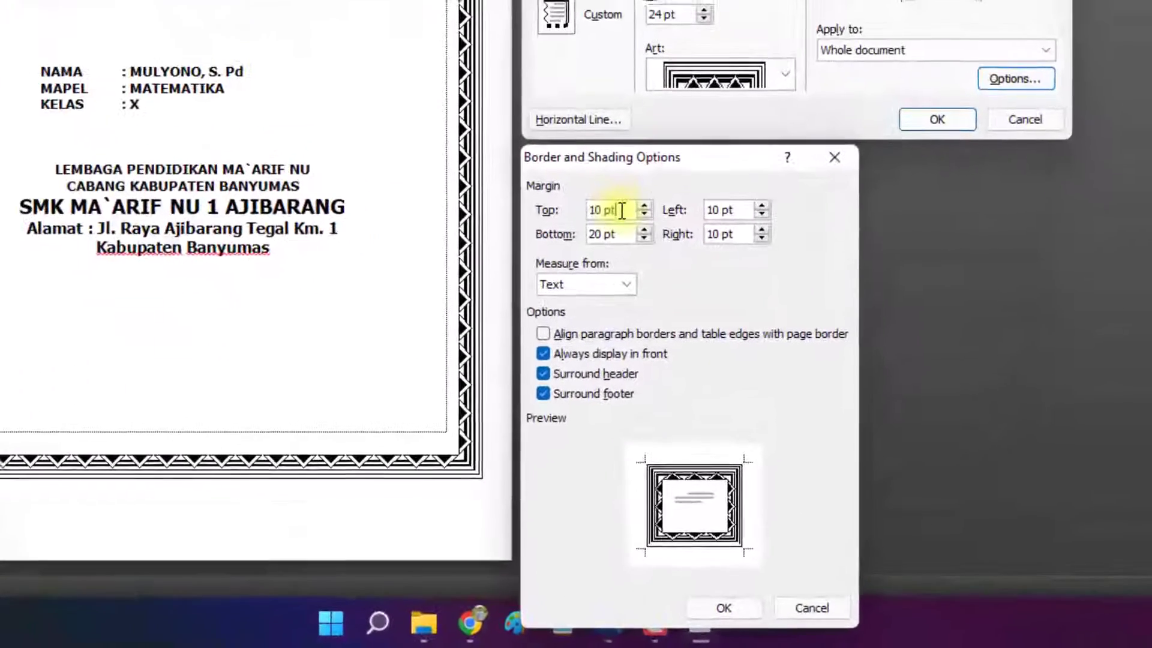
pyautogui.click(622, 378)
pyautogui.moveTo(596, 208); pyautogui.dragTo(589, 208)
pyautogui.moveTo(742, 209); pyautogui.dragTo(707, 210)
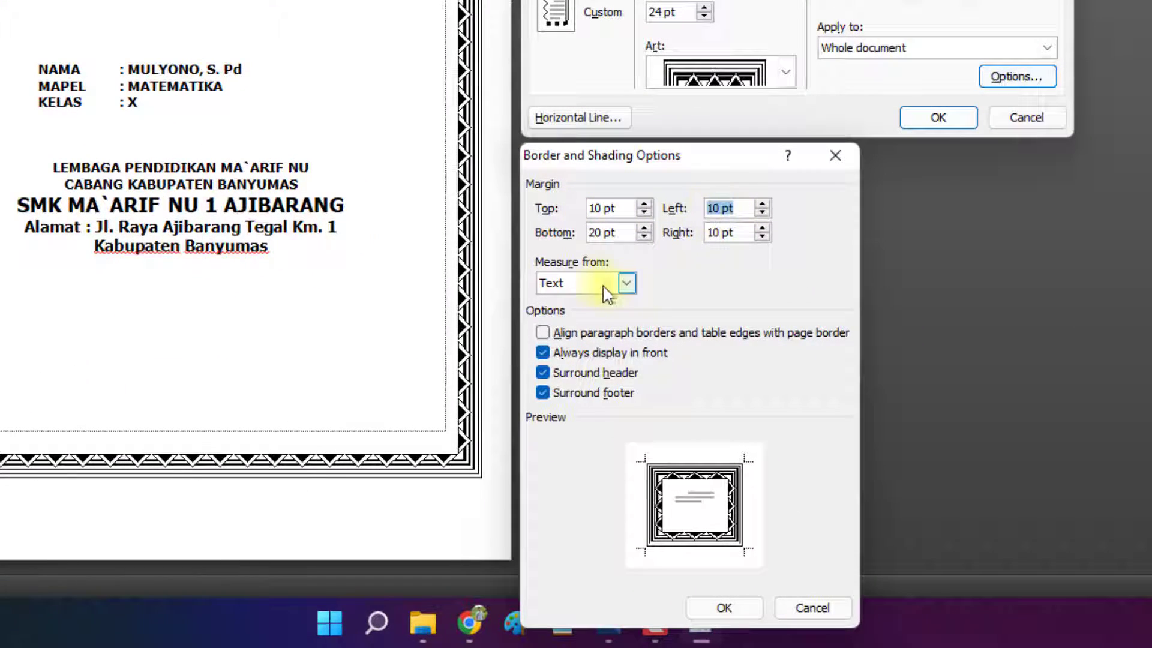
pyautogui.click(593, 288)
pyautogui.click(567, 302)
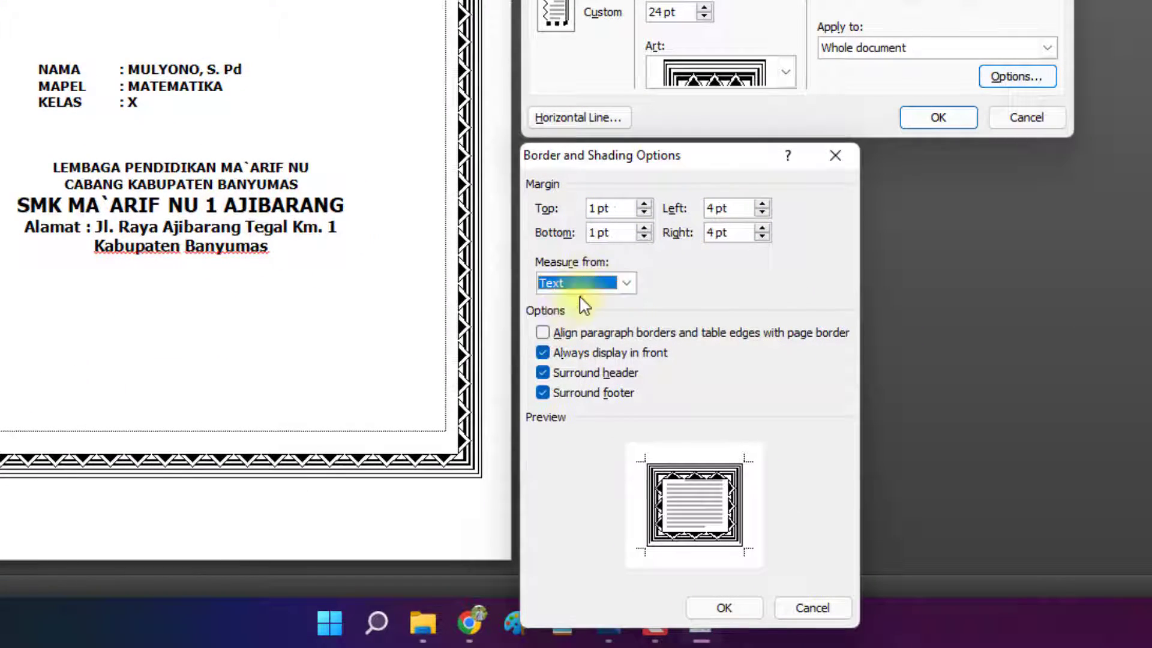
pyautogui.click(583, 287)
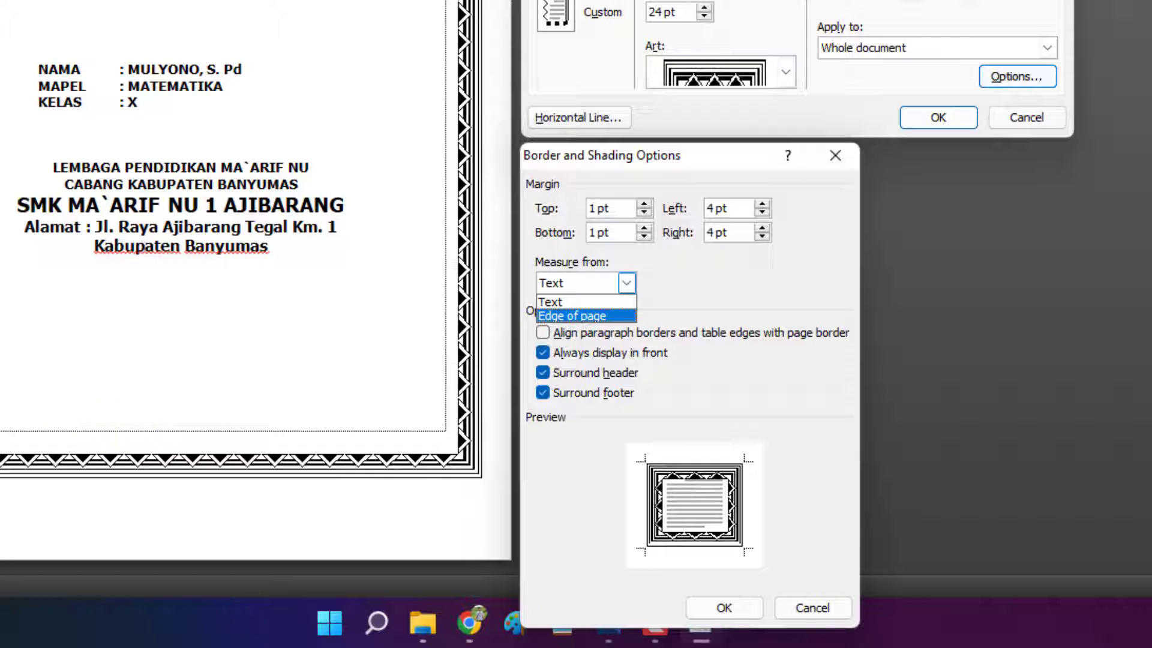
pyautogui.click(552, 301)
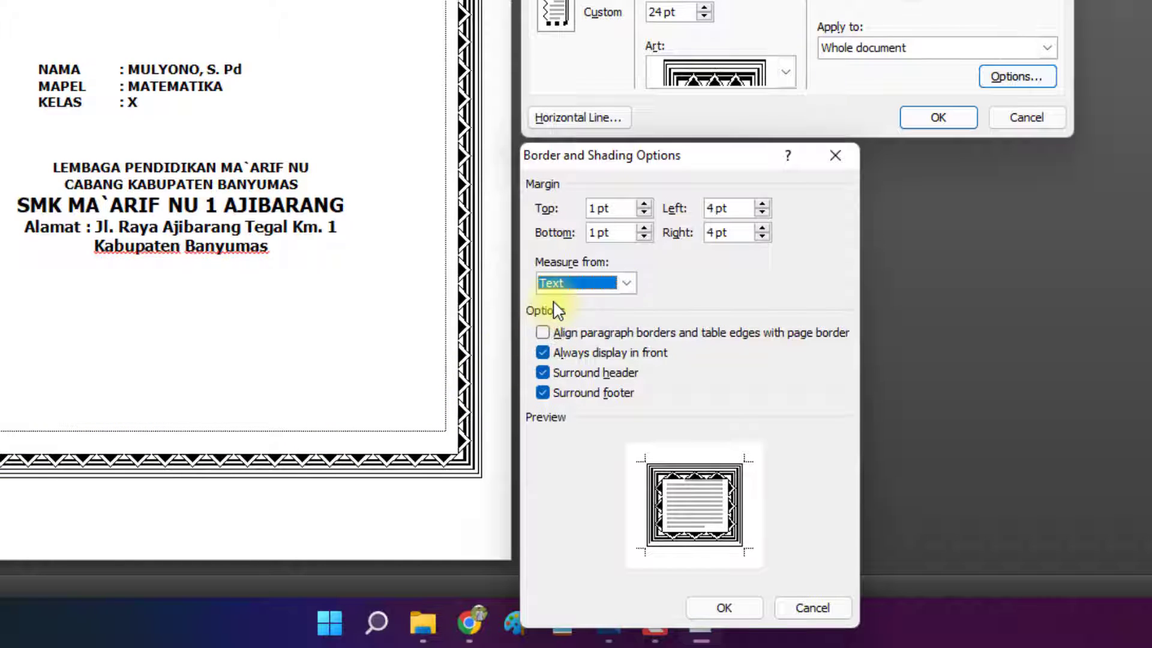
pyautogui.click(625, 206)
pyautogui.moveTo(625, 207); pyautogui.dragTo(583, 207)
pyautogui.moveTo(738, 209); pyautogui.dragTo(674, 208)
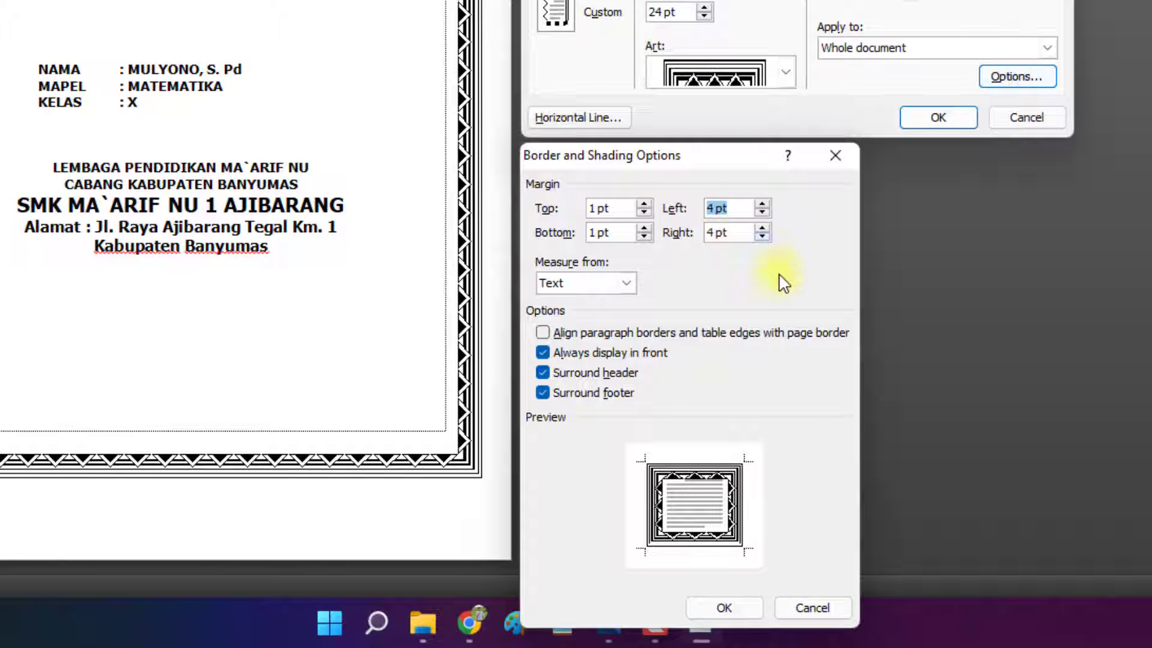
pyautogui.click(812, 607)
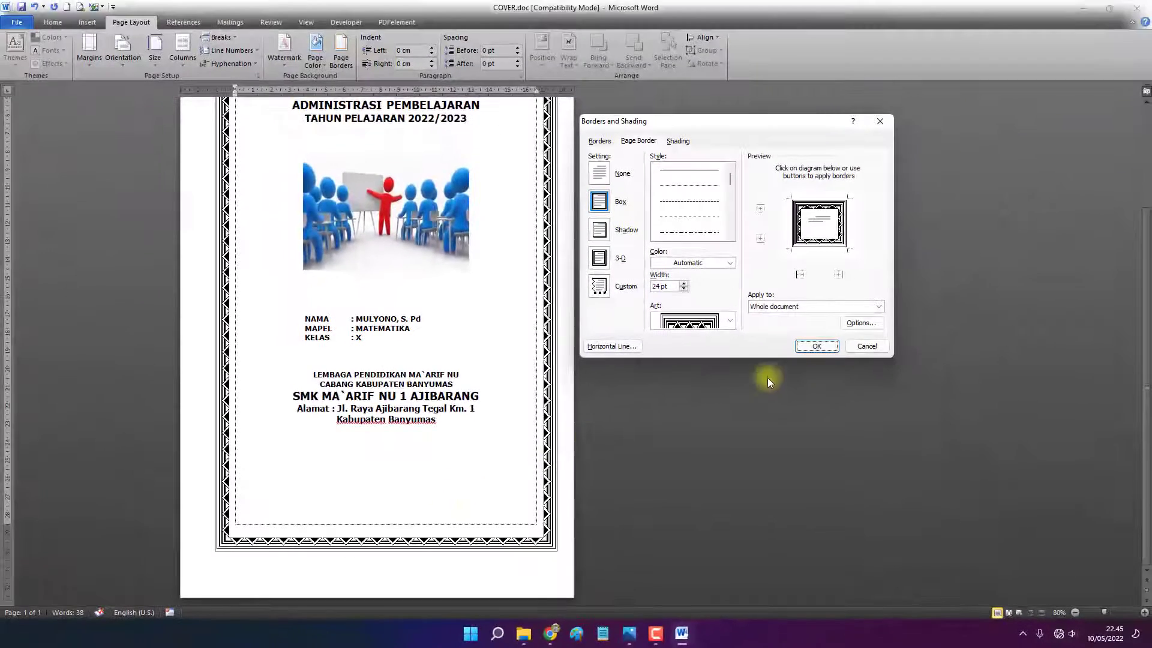
pyautogui.click(817, 346)
pyautogui.scroll(5, 570, 329)
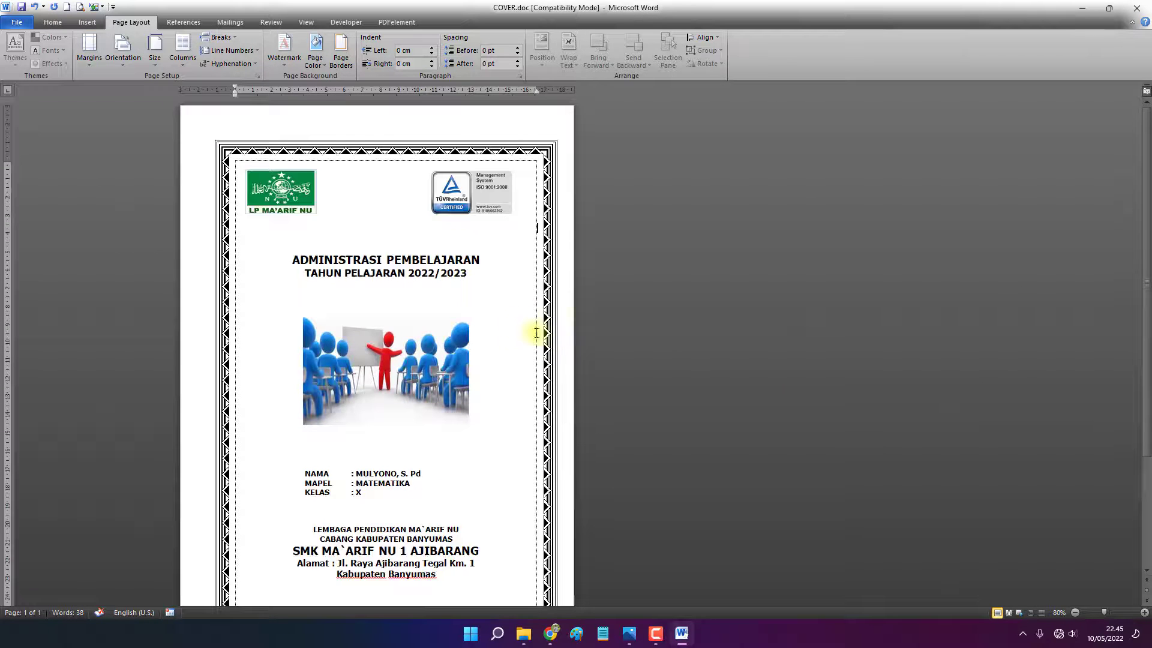
pyautogui.doubleClick(479, 230)
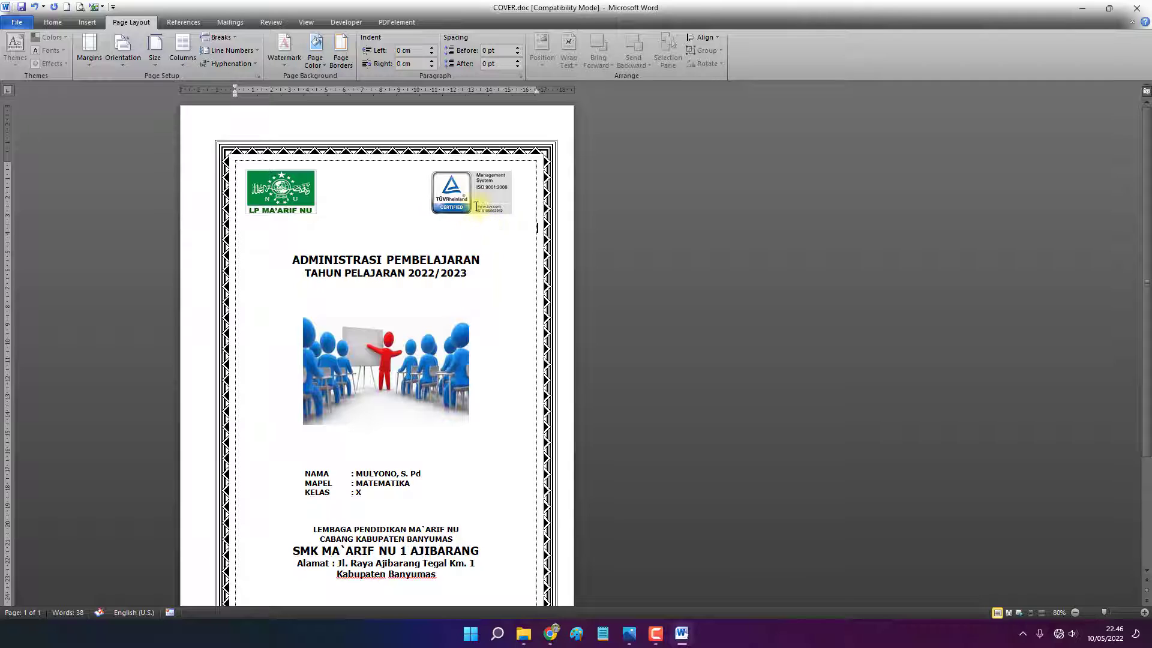
pyautogui.click(307, 166)
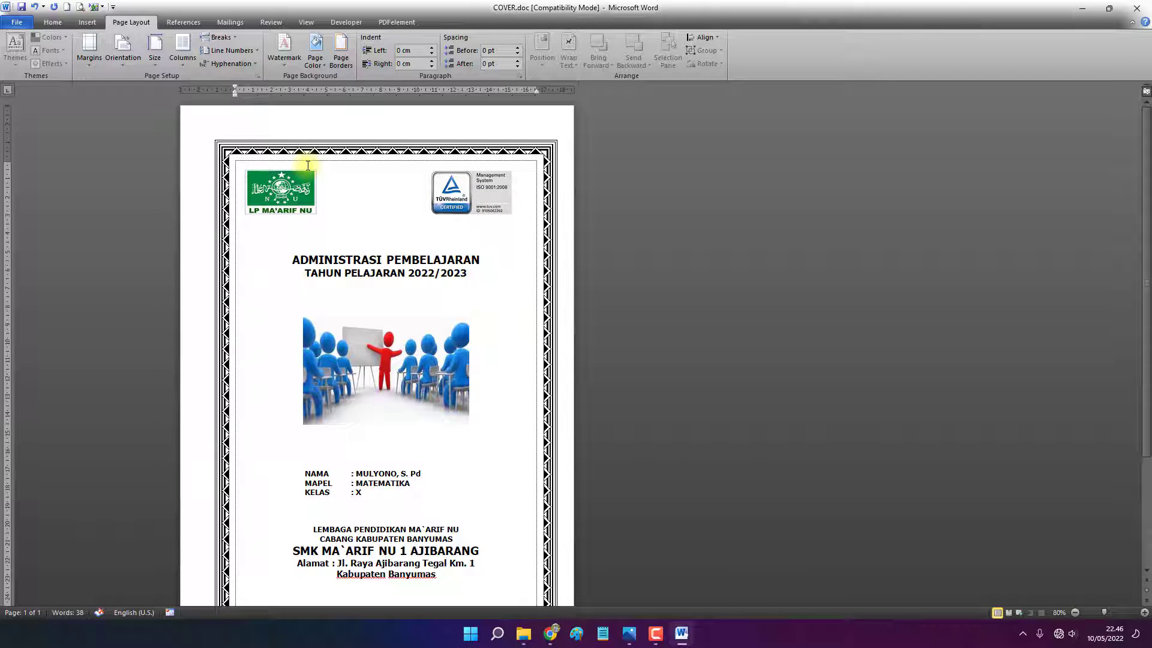